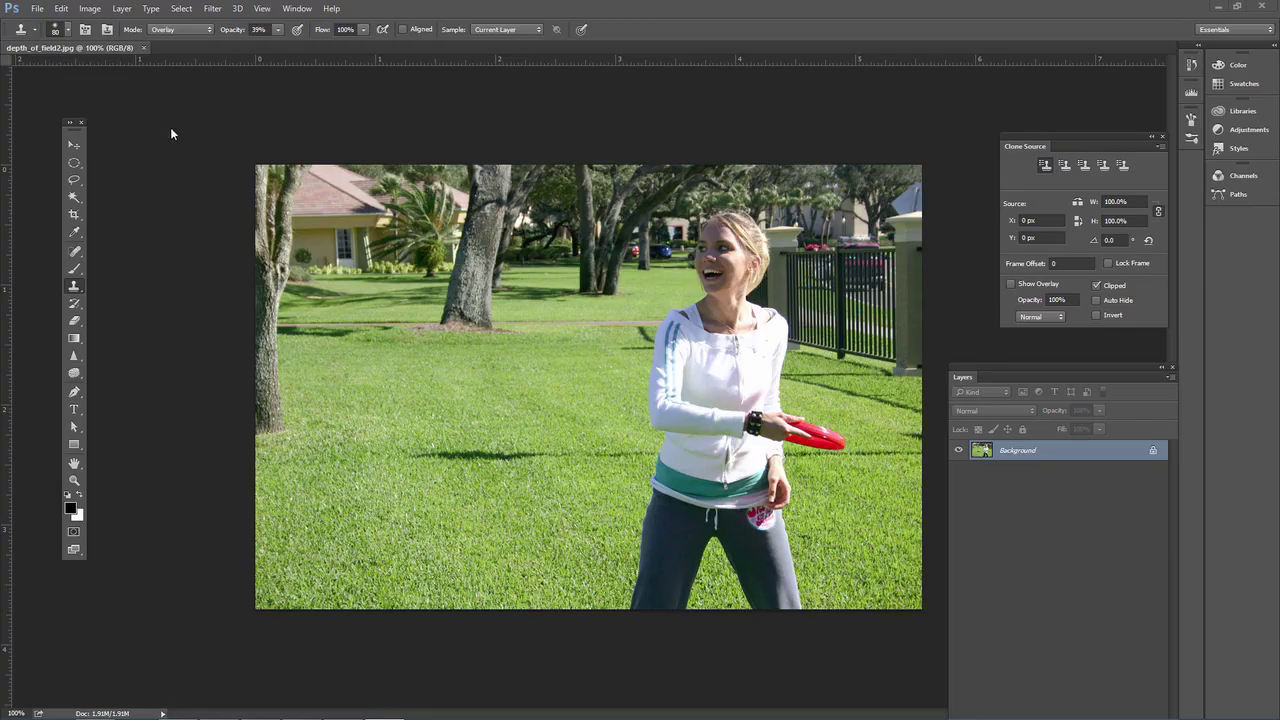
# - Duplicate the Background layer and apply a Gaussian Blur to the copy so the whole image is softly blurred
pyautogui.press('m')
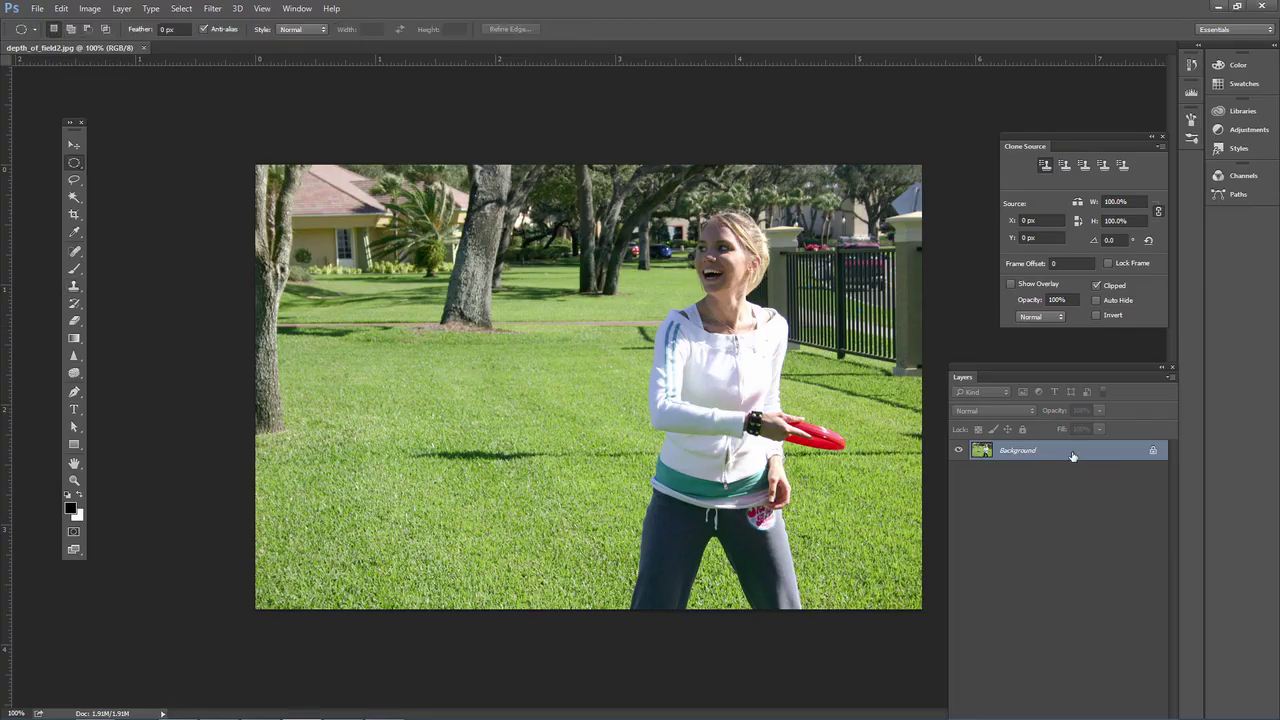
pyautogui.hotkey('ctrl', 'j')
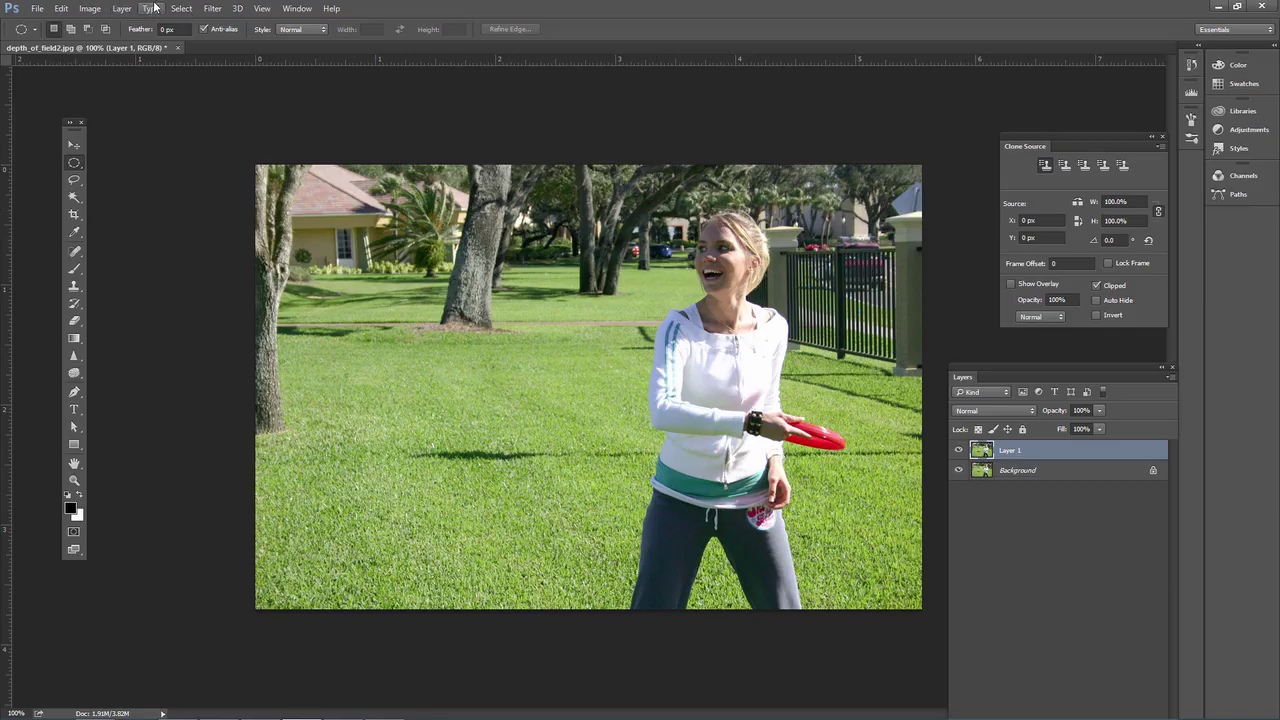
pyautogui.click(210, 9)
pyautogui.moveTo(292, 158)
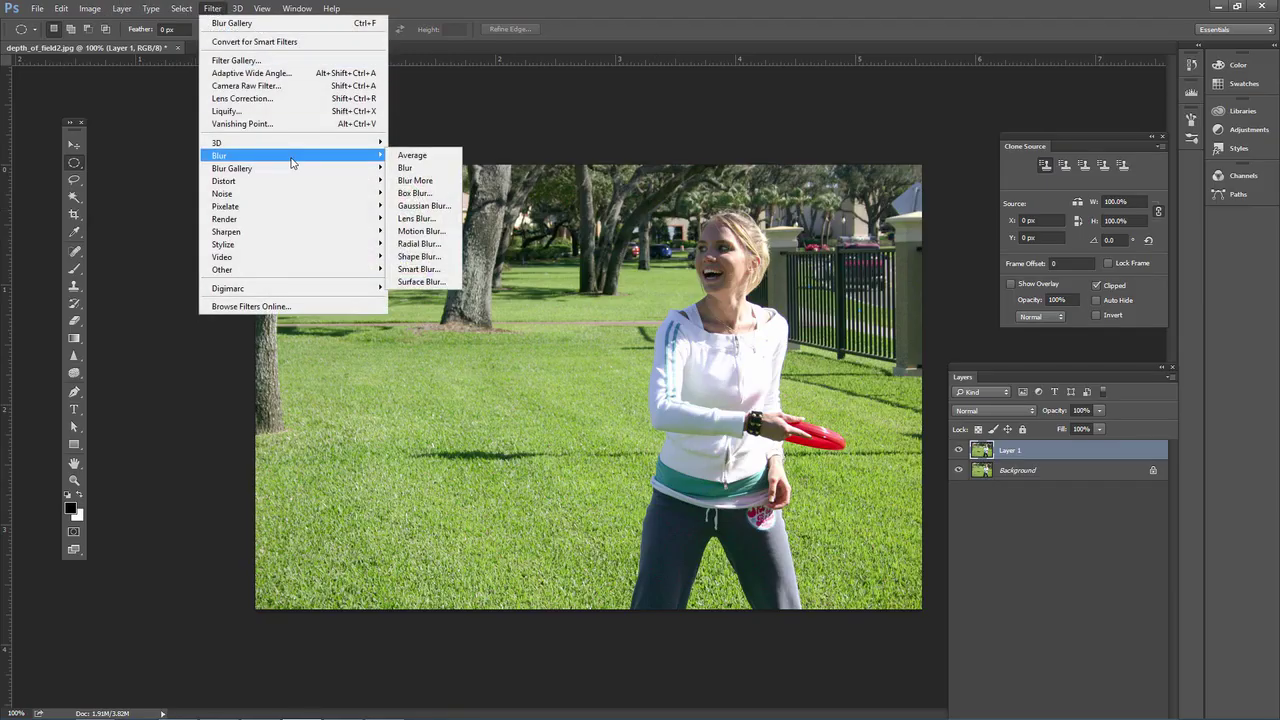
pyautogui.click(424, 205)
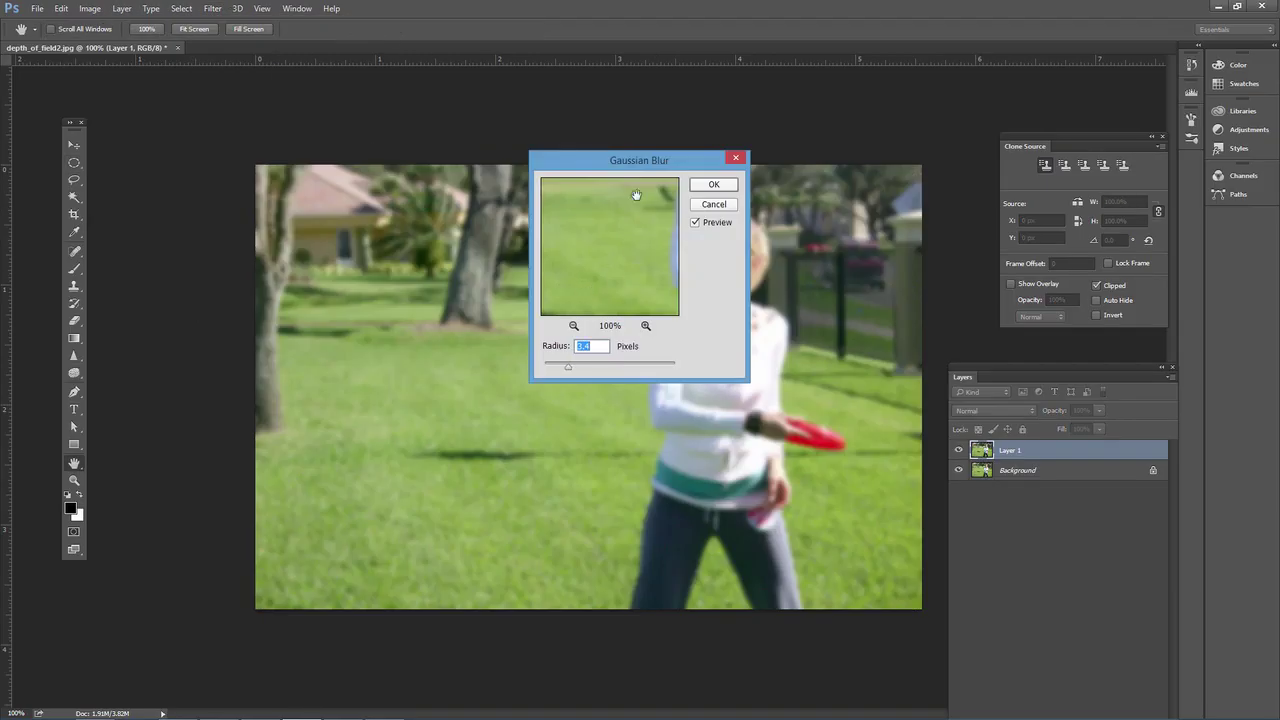
pyautogui.moveTo(598, 170); pyautogui.dragTo(249, 170)
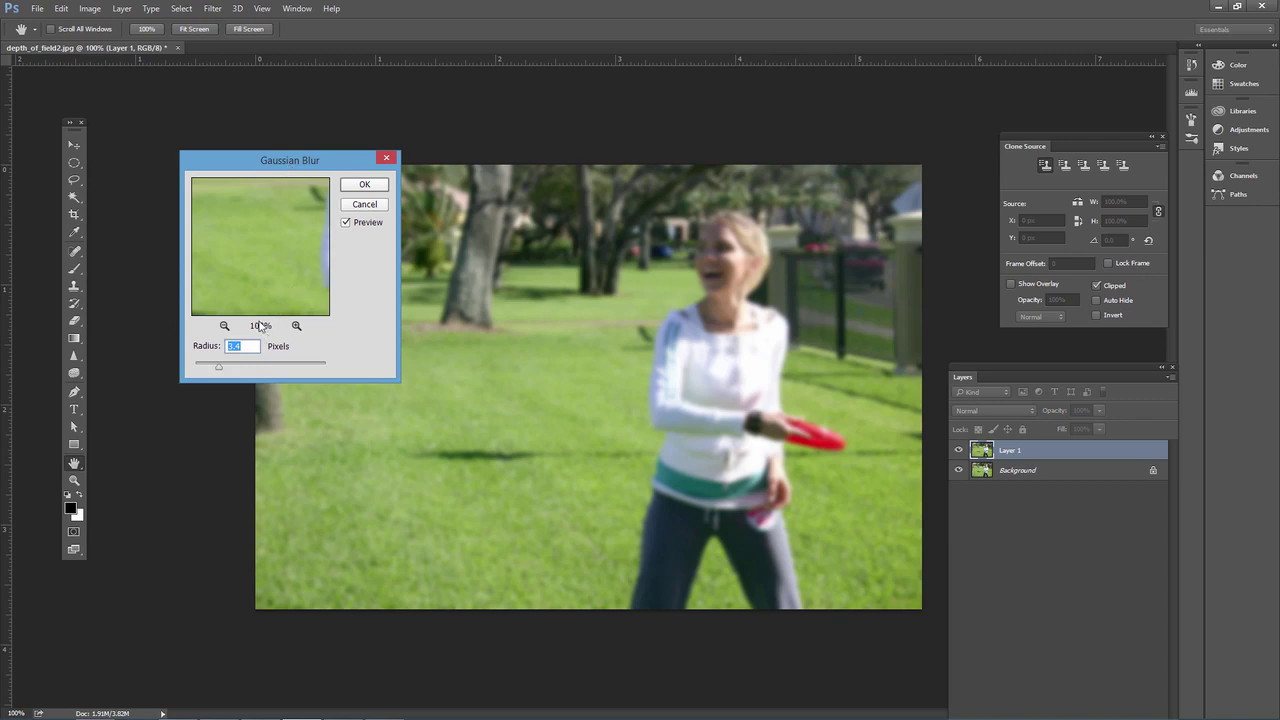
pyautogui.moveTo(222, 375); pyautogui.dragTo(232, 368)
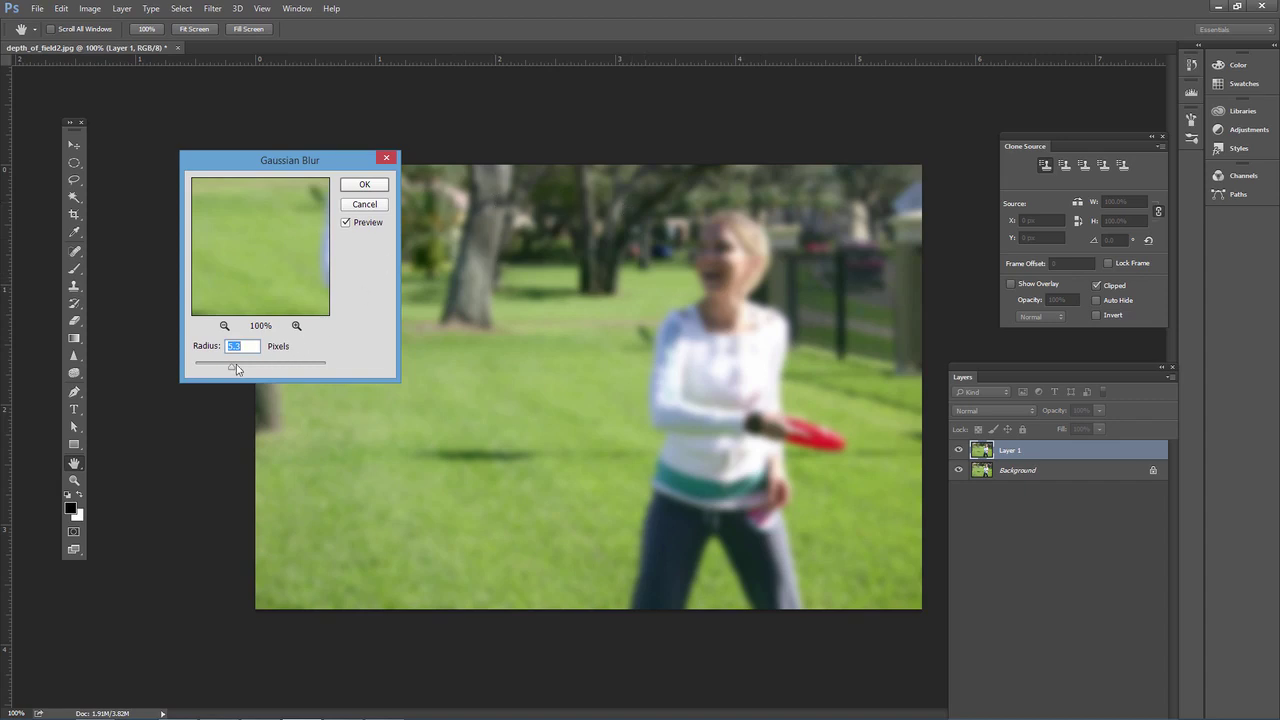
pyautogui.moveTo(236, 368); pyautogui.dragTo(229, 372)
pyautogui.click(365, 186)
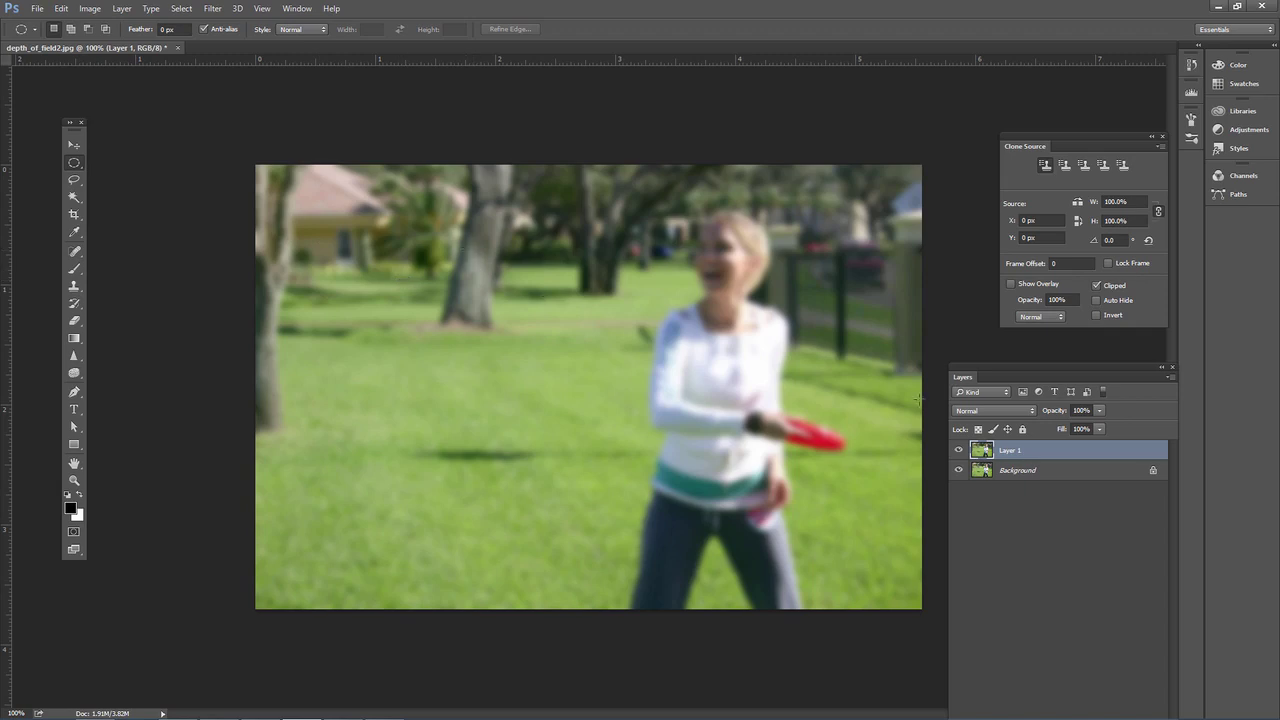
# - Rename the blurred copy "blurred layer" and convert the Background into a regular layer named "original layer"
pyautogui.doubleClick(1011, 455)
pyautogui.write('blurred layer')
pyautogui.press('Return')
pyautogui.click(984, 472)
pyautogui.doubleClick(984, 472)
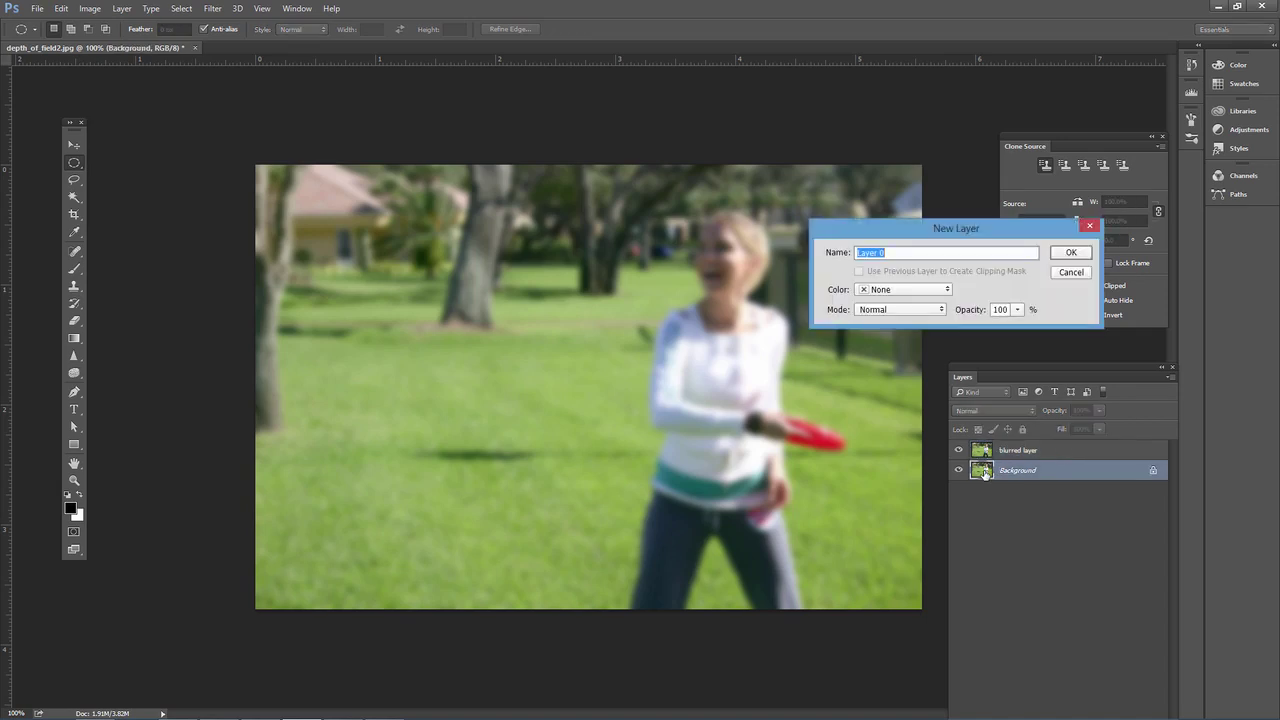
pyautogui.write('original layer')
pyautogui.press('Return')
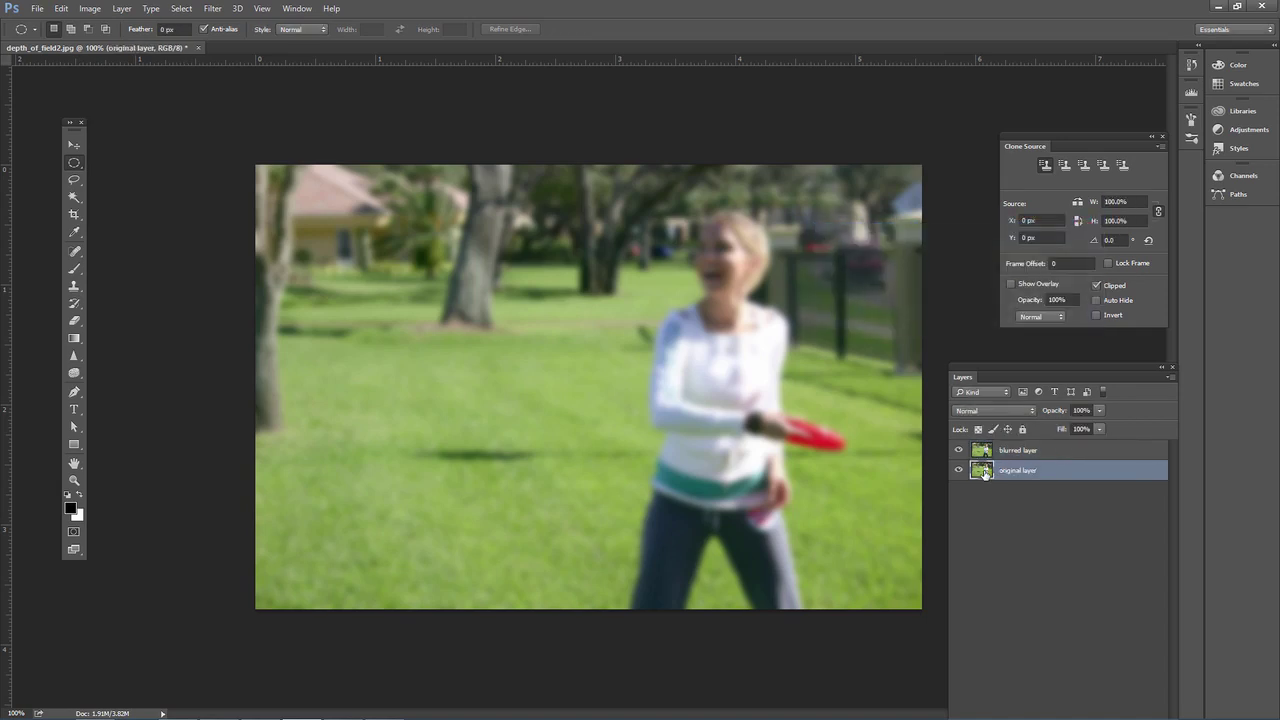
# - Move the original layer above the blurred layer and add a white layer mask to it
pyautogui.click(990, 450)
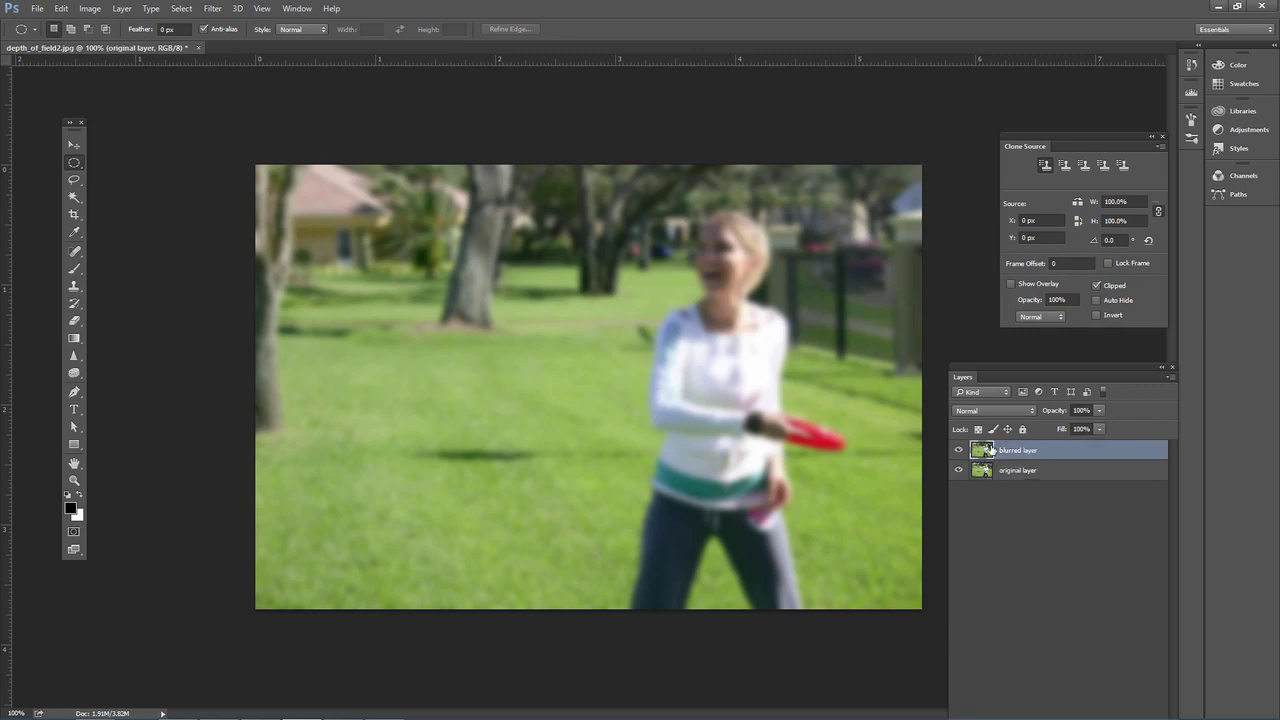
pyautogui.click(983, 472)
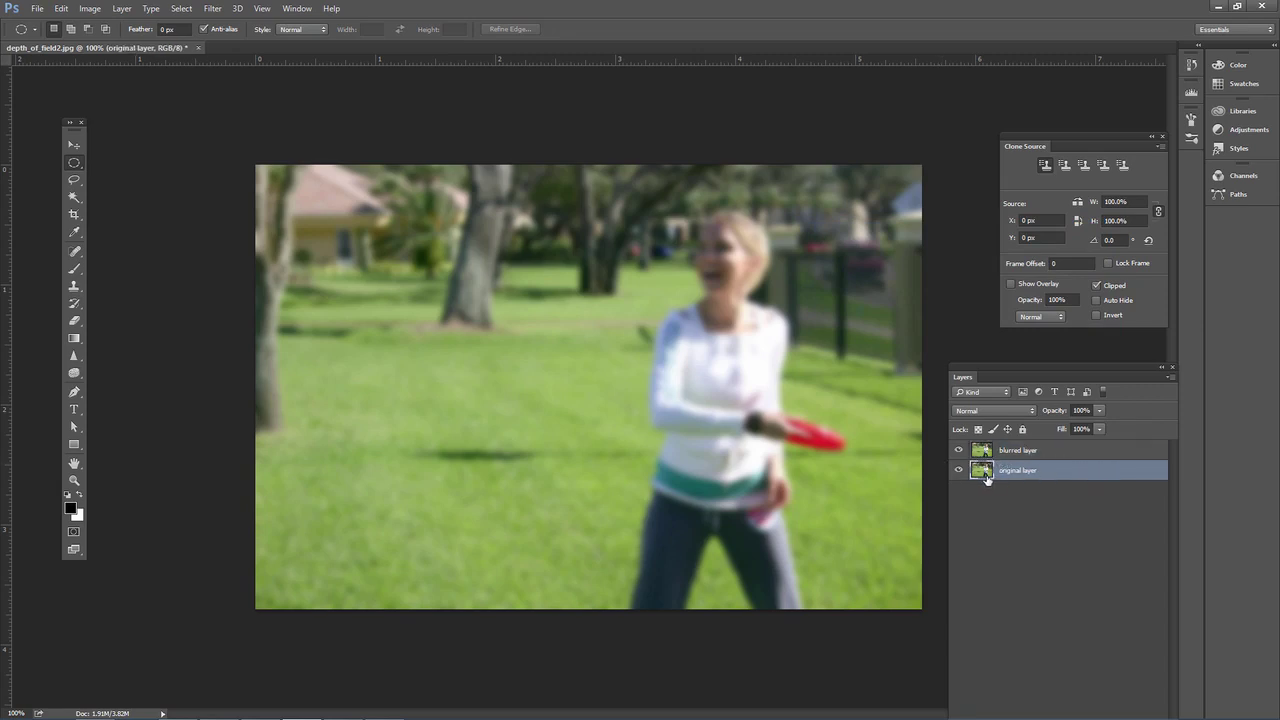
pyautogui.click(983, 452)
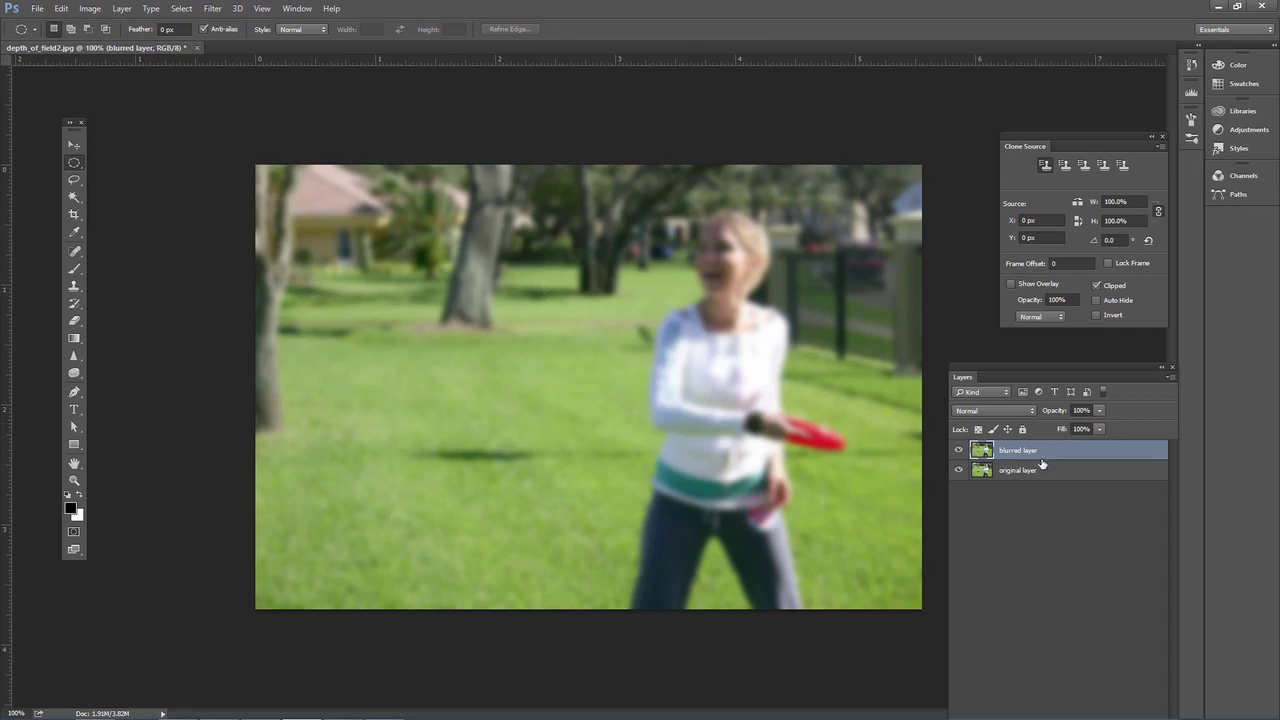
pyautogui.moveTo(1030, 471); pyautogui.dragTo(1036, 451)
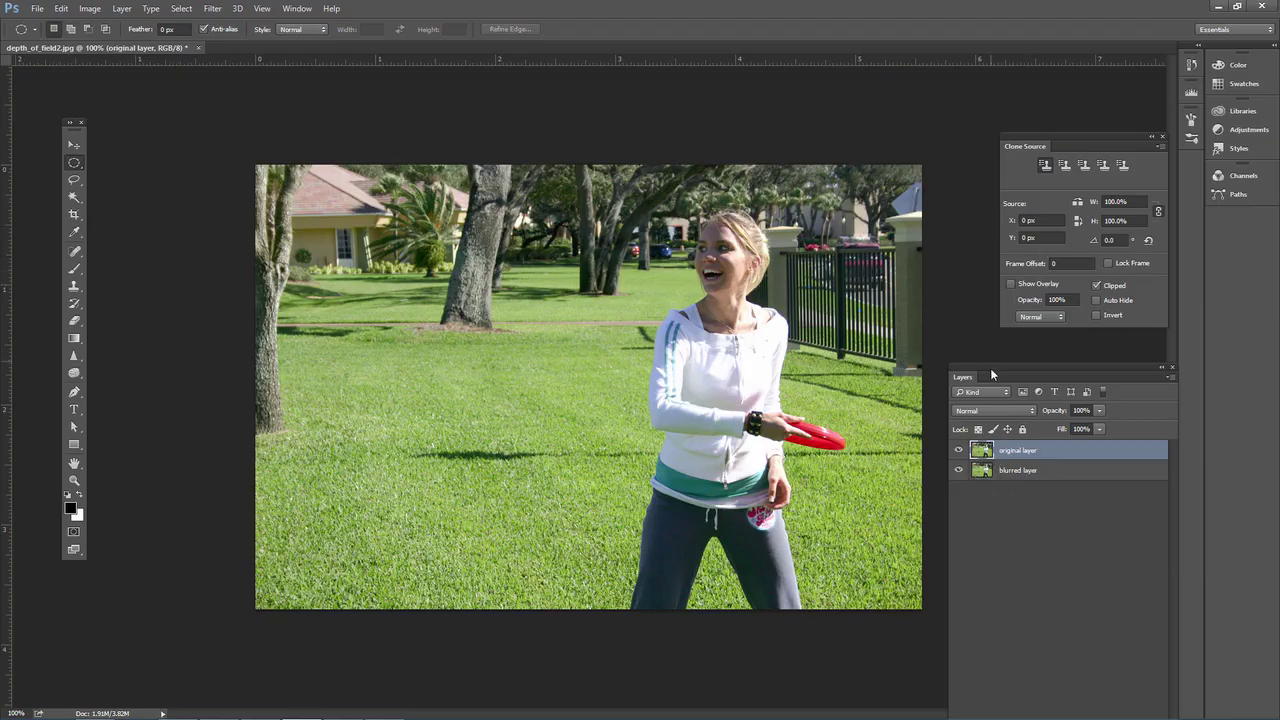
pyautogui.moveTo(990, 374); pyautogui.dragTo(975, 180)
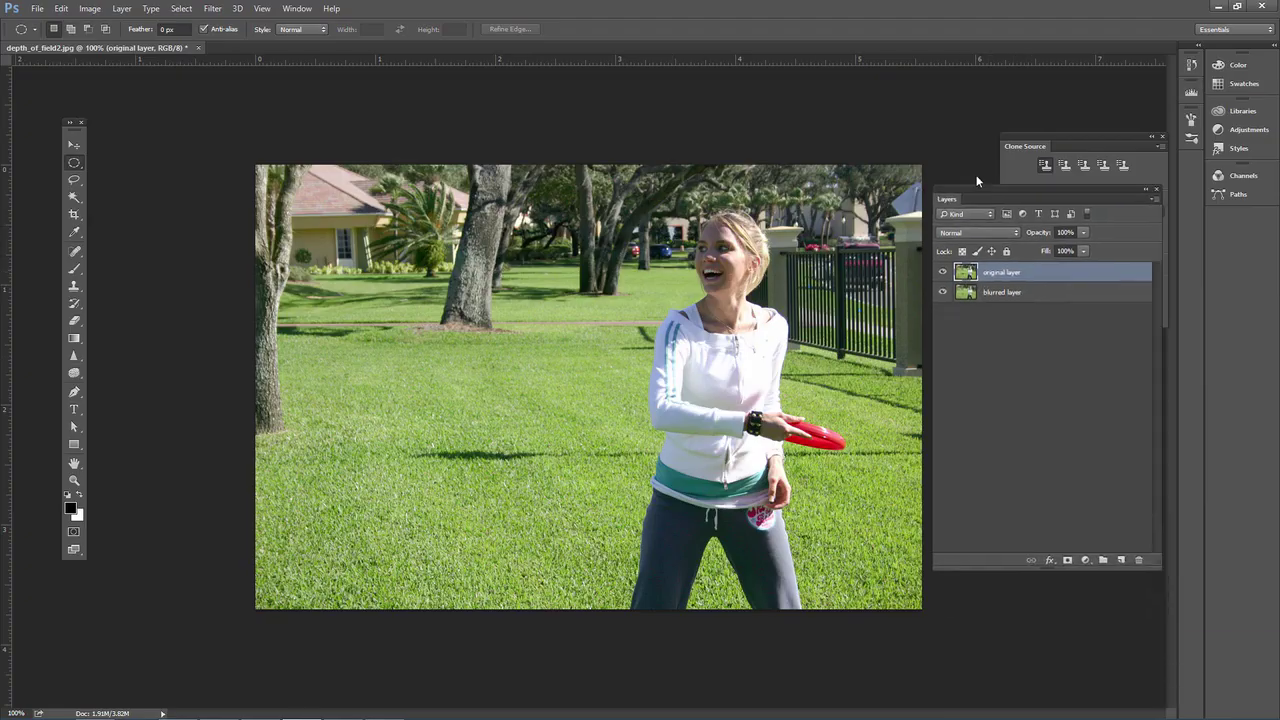
pyautogui.click(1073, 546)
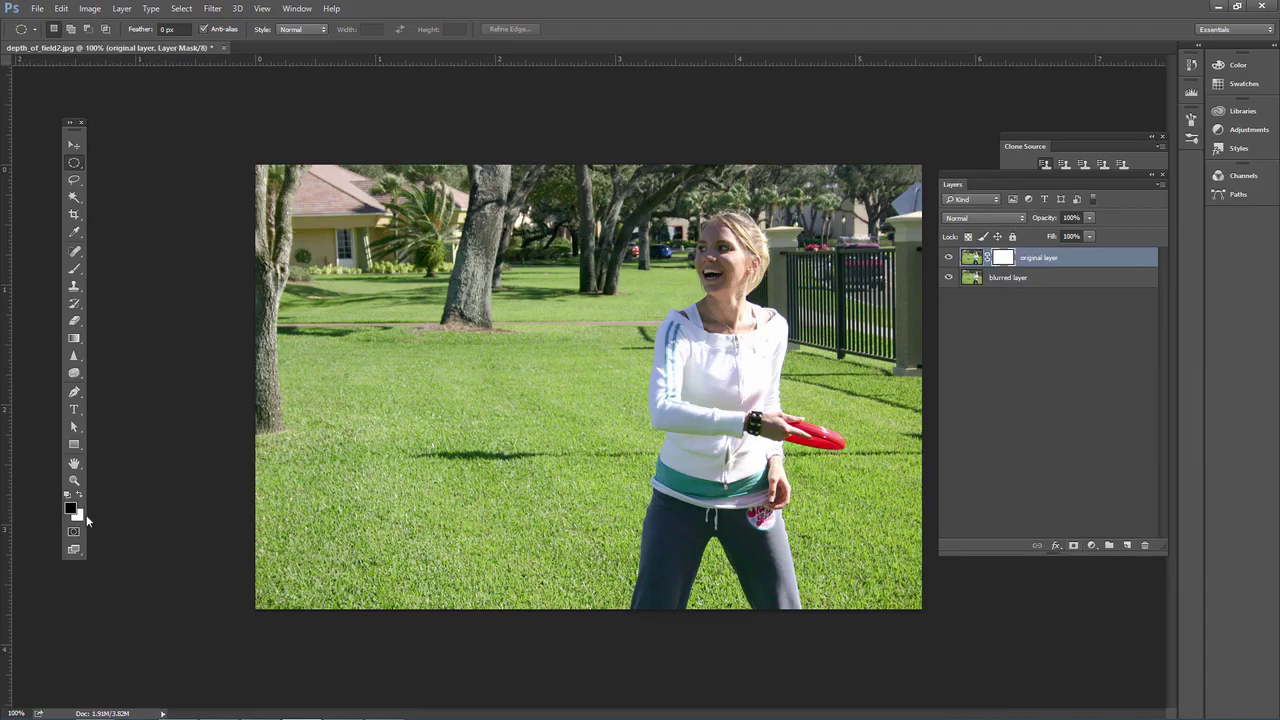
# - Paint black on the original layer's mask over the trees, distant lawn and fence, using a 150 px brush with 0% hardness
pyautogui.press('x')
pyautogui.press('x')
pyautogui.click(74, 269)
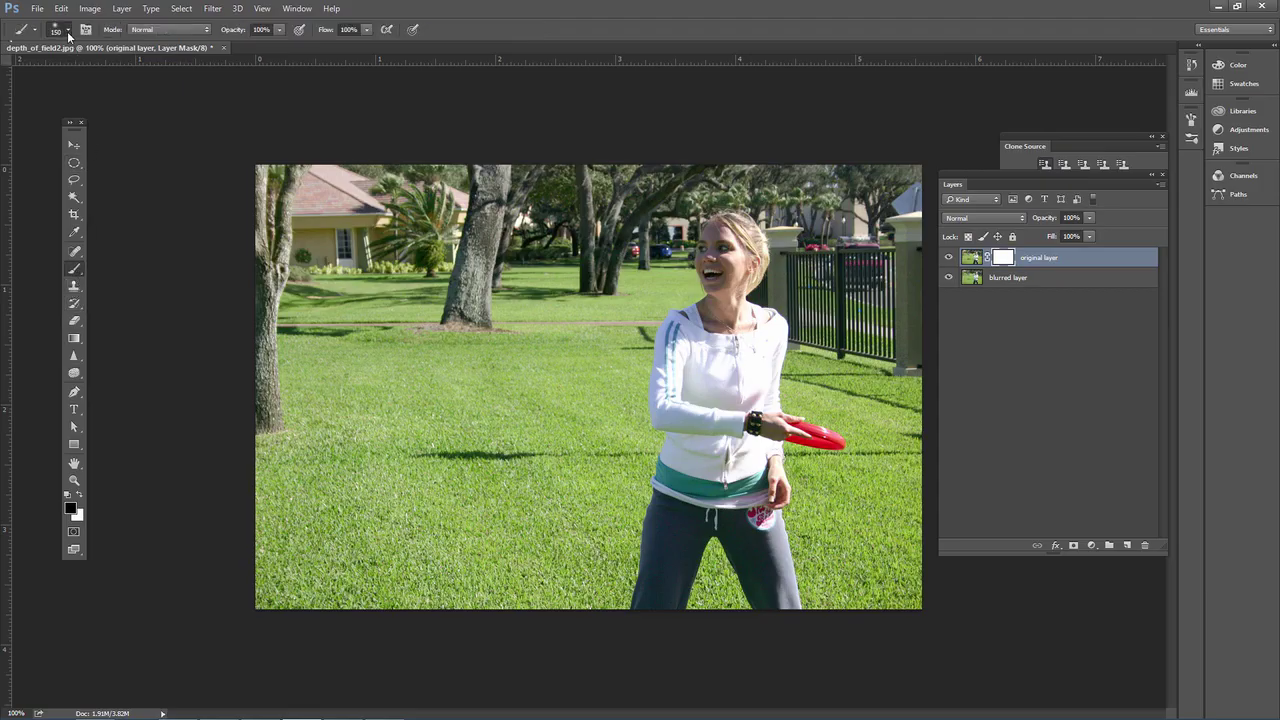
pyautogui.click(68, 31)
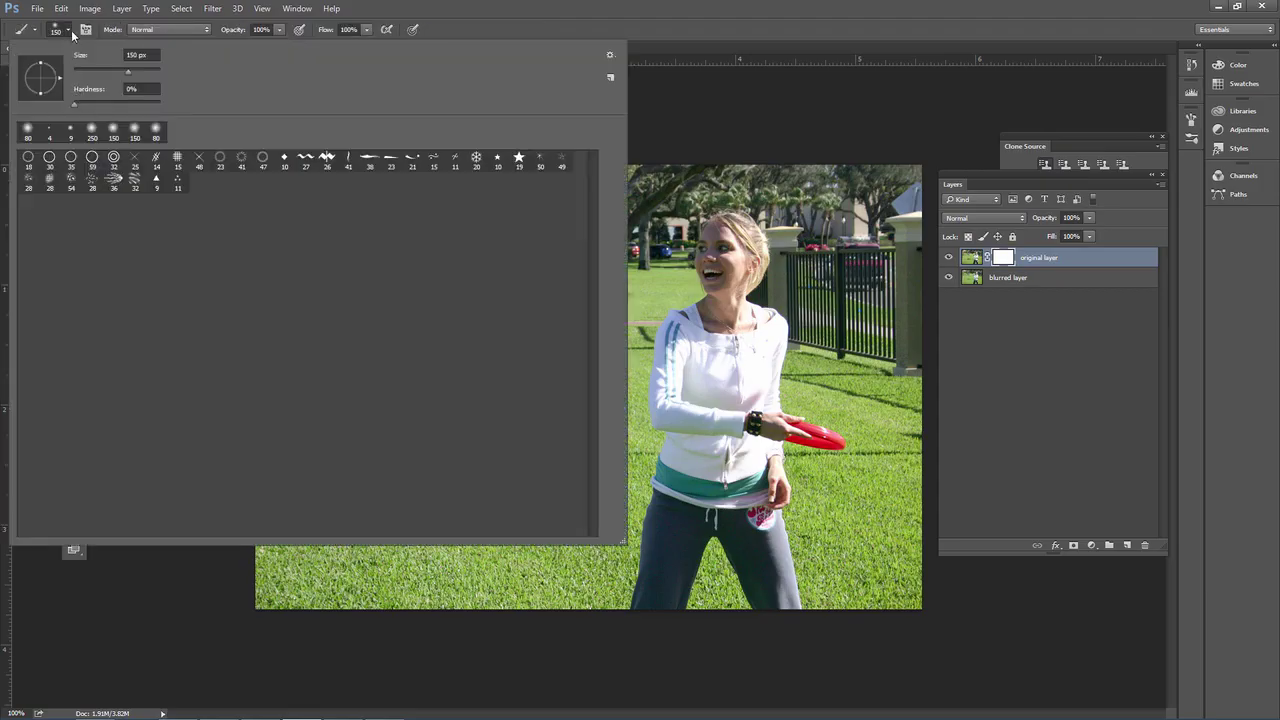
pyautogui.click(72, 35)
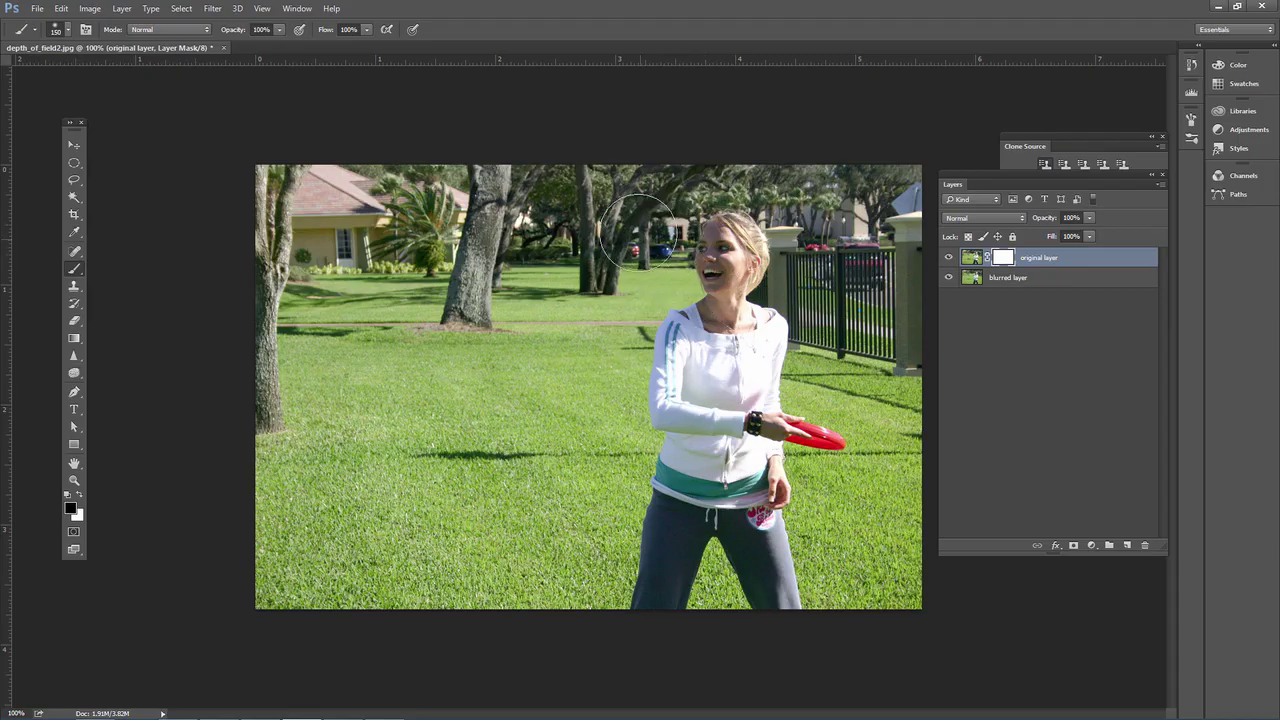
pyautogui.moveTo(780, 172)
pyautogui.mouseDown()
pyautogui.moveTo(613, 213)
pyautogui.moveTo(478, 267)
pyautogui.moveTo(278, 262)
pyautogui.moveTo(392, 252)
pyautogui.moveTo(386, 280)
pyautogui.moveTo(457, 297)
pyautogui.moveTo(389, 328)
pyautogui.moveTo(373, 376)
pyautogui.moveTo(373, 405)
pyautogui.moveTo(406, 456)
pyautogui.moveTo(510, 398)
pyautogui.moveTo(456, 354)
pyautogui.moveTo(414, 286)
pyautogui.moveTo(436, 338)
pyautogui.moveTo(566, 372)
pyautogui.moveTo(506, 422)
pyautogui.moveTo(492, 444)
pyautogui.moveTo(503, 443)
pyautogui.moveTo(290, 462)
pyautogui.moveTo(569, 448)
pyautogui.moveTo(596, 393)
pyautogui.mouseUp()
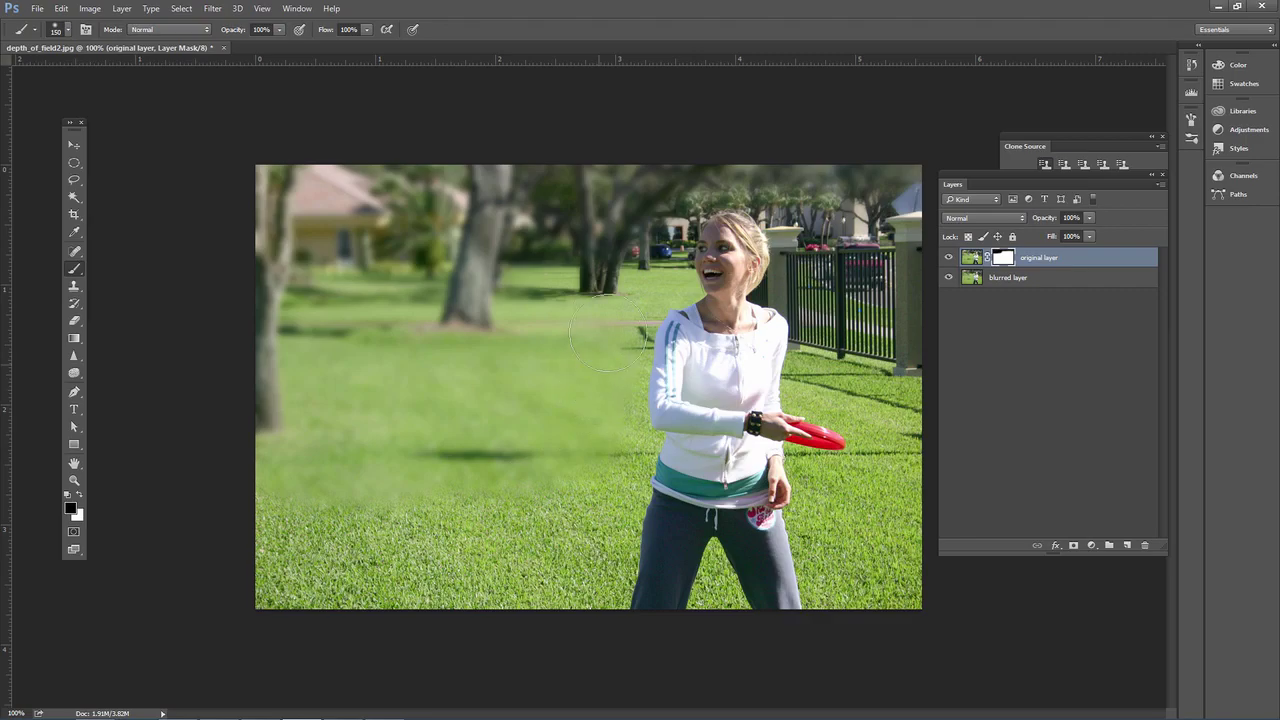
pyautogui.moveTo(608, 333)
pyautogui.mouseDown()
pyautogui.moveTo(643, 229)
pyautogui.moveTo(670, 235)
pyautogui.mouseUp()
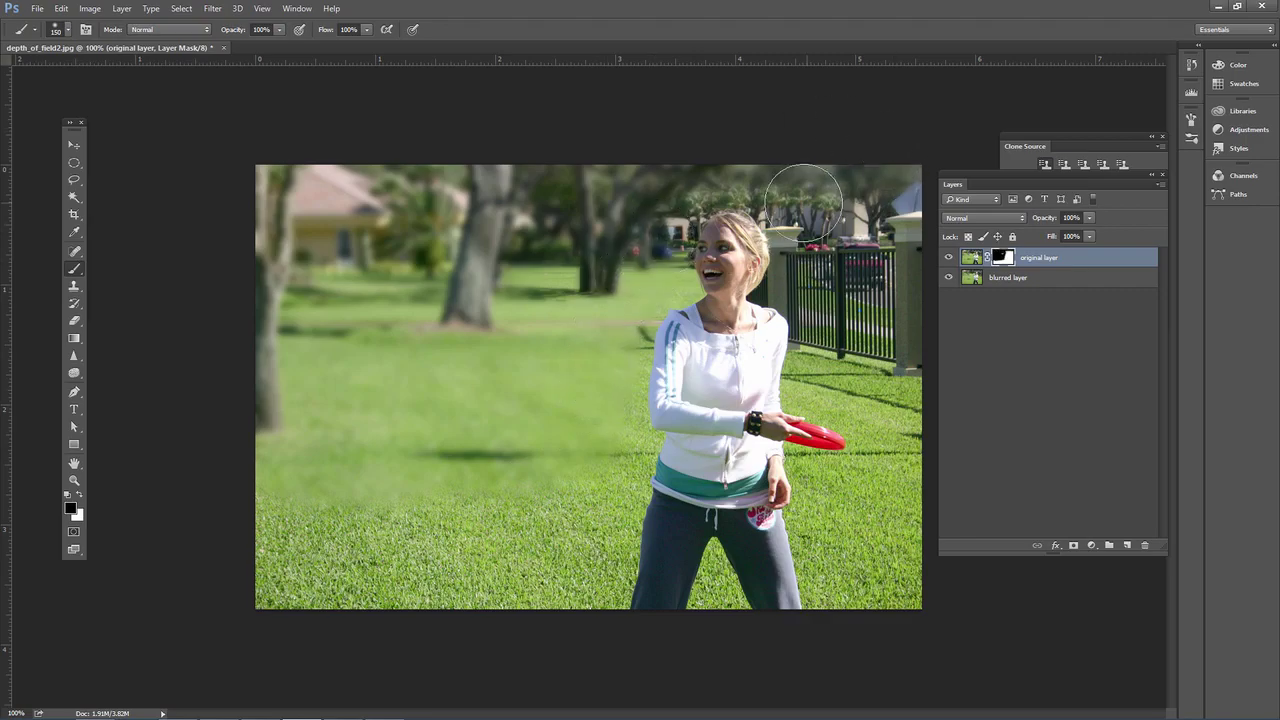
pyautogui.moveTo(804, 200)
pyautogui.mouseDown()
pyautogui.moveTo(812, 278)
pyautogui.moveTo(833, 318)
pyautogui.moveTo(827, 377)
pyautogui.moveTo(893, 404)
pyautogui.moveTo(913, 437)
pyautogui.moveTo(885, 188)
pyautogui.moveTo(878, 253)
pyautogui.moveTo(843, 230)
pyautogui.moveTo(870, 189)
pyautogui.moveTo(829, 176)
pyautogui.moveTo(822, 201)
pyautogui.moveTo(752, 165)
pyautogui.mouseUp()
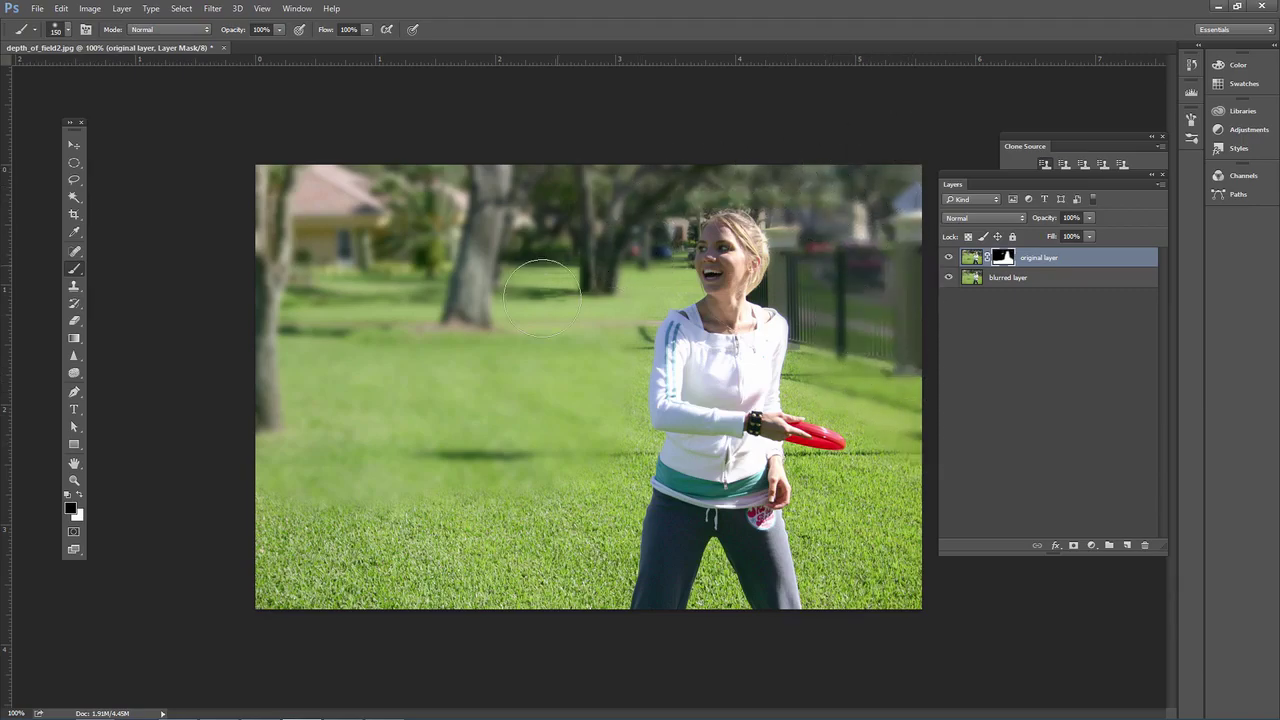
# - Raise the brush hardness and paint the mask black close along the woman's face, shoulder and sleeve, reducing the brush to 30 px
pyautogui.click(67, 30)
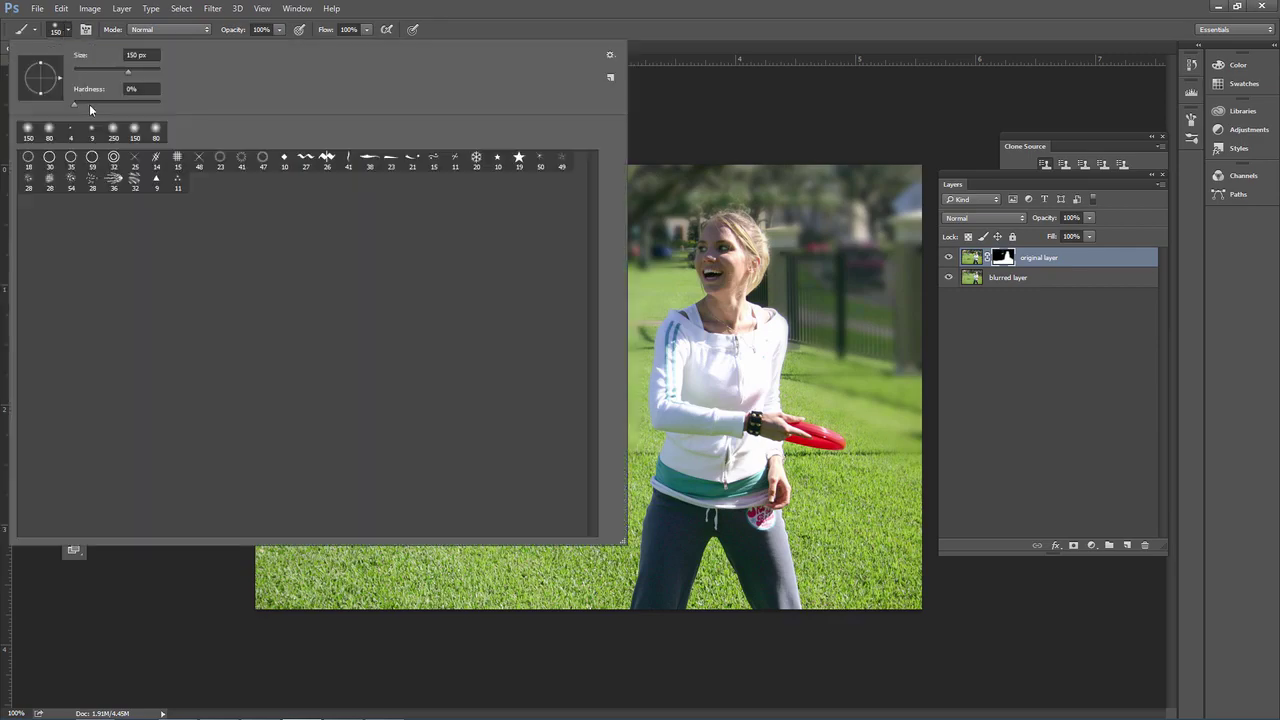
pyautogui.moveTo(90, 110); pyautogui.dragTo(240, 120)
pyautogui.click(68, 33)
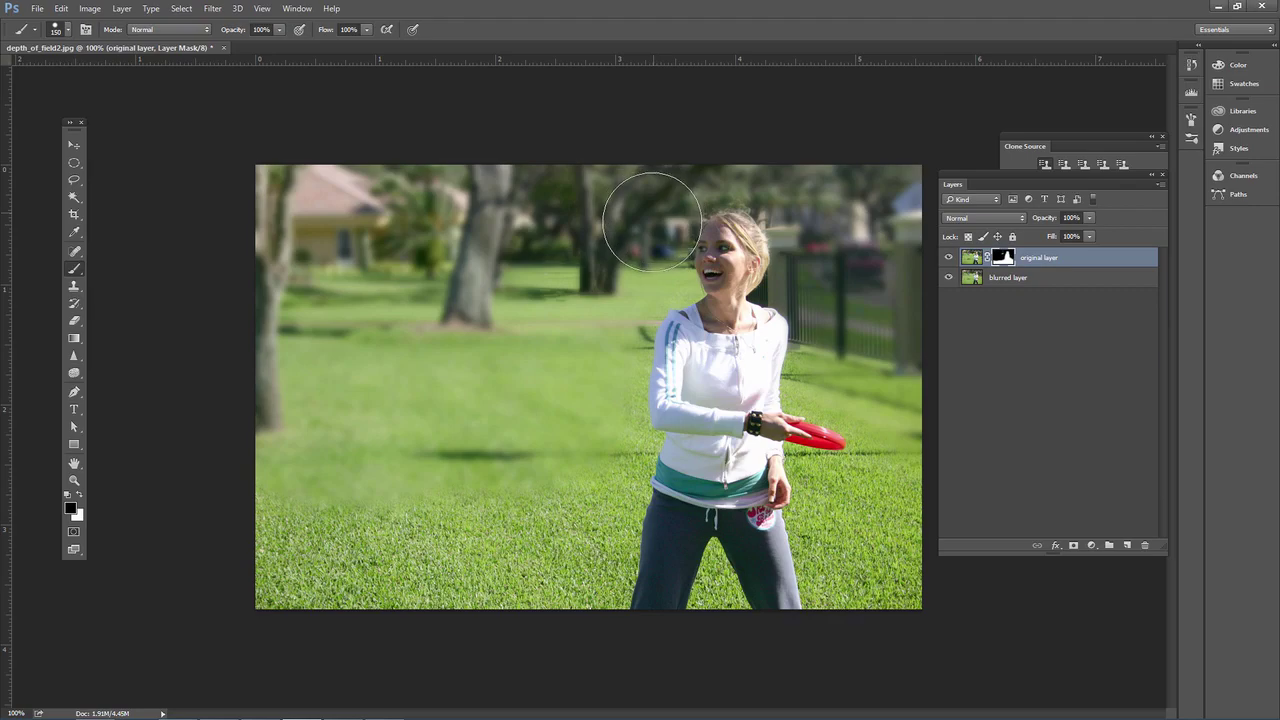
pyautogui.moveTo(652, 222)
pyautogui.mouseDown()
pyautogui.moveTo(634, 234)
pyautogui.moveTo(643, 249)
pyautogui.moveTo(623, 251)
pyautogui.moveTo(614, 290)
pyautogui.mouseUp()
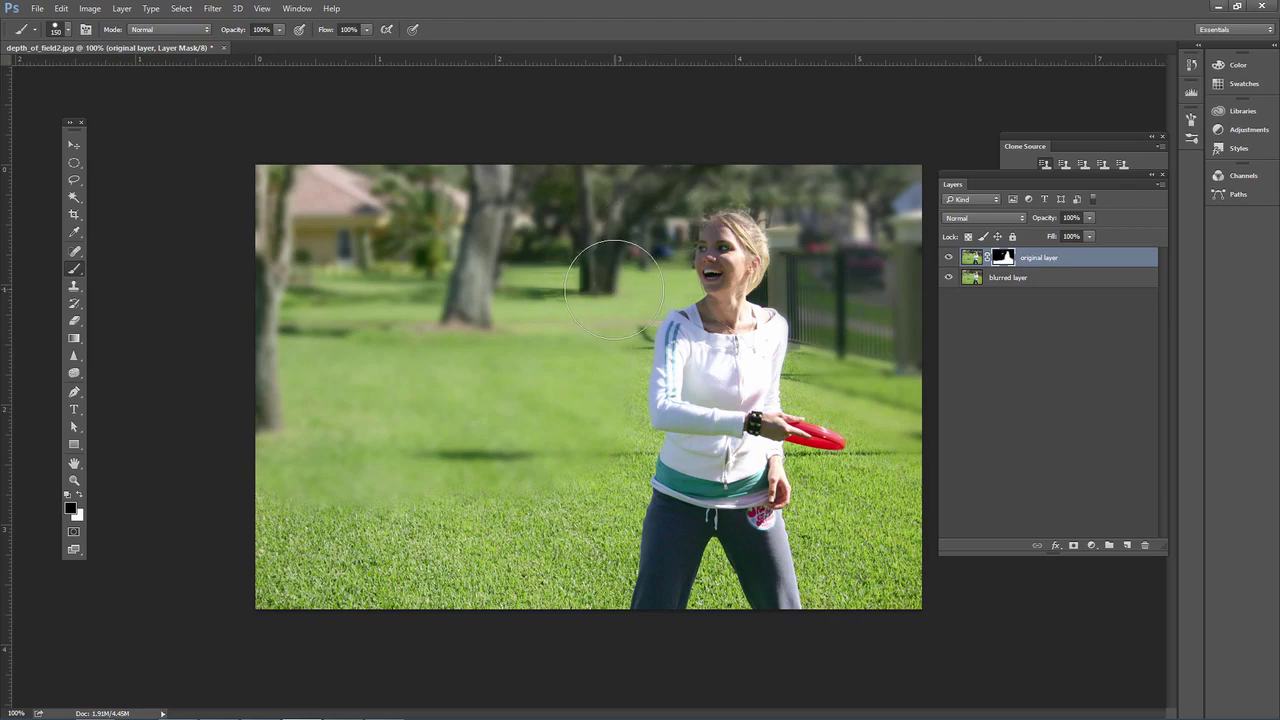
pyautogui.press('[')
pyautogui.press('[')
pyautogui.press('[')
pyautogui.moveTo(620, 357)
pyautogui.mouseDown()
pyautogui.moveTo(611, 374)
pyautogui.moveTo(660, 271)
pyautogui.moveTo(674, 287)
pyautogui.mouseUp()
pyautogui.press('[')
pyautogui.press('[')
pyautogui.moveTo(75, 202); pyautogui.dragTo(120, 198)
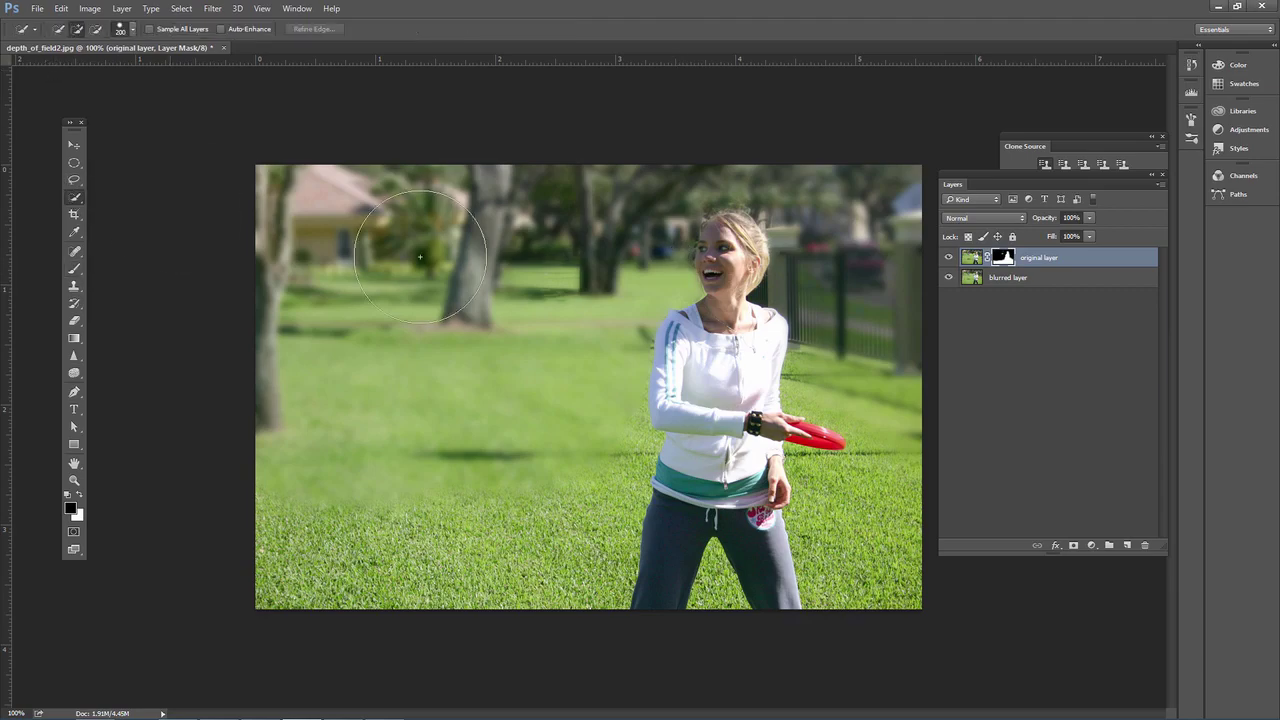
pyautogui.moveTo(568, 293); pyautogui.dragTo(526, 423)
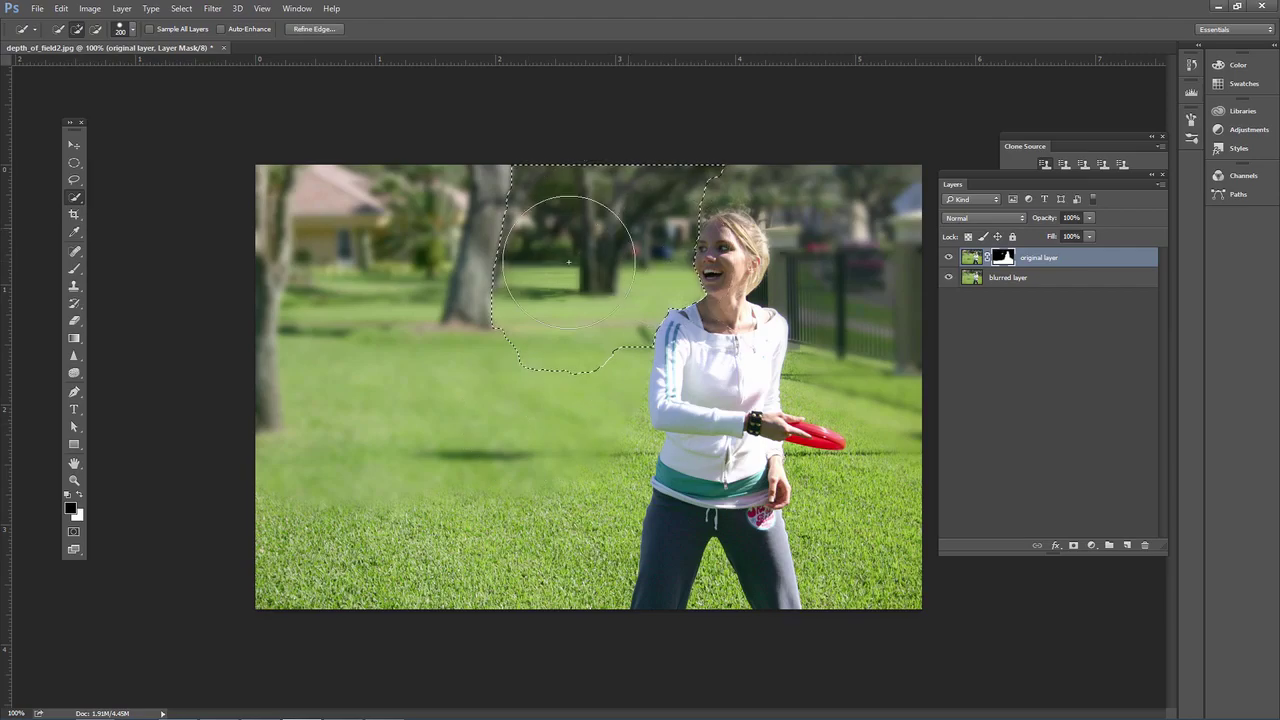
pyautogui.click(73, 270)
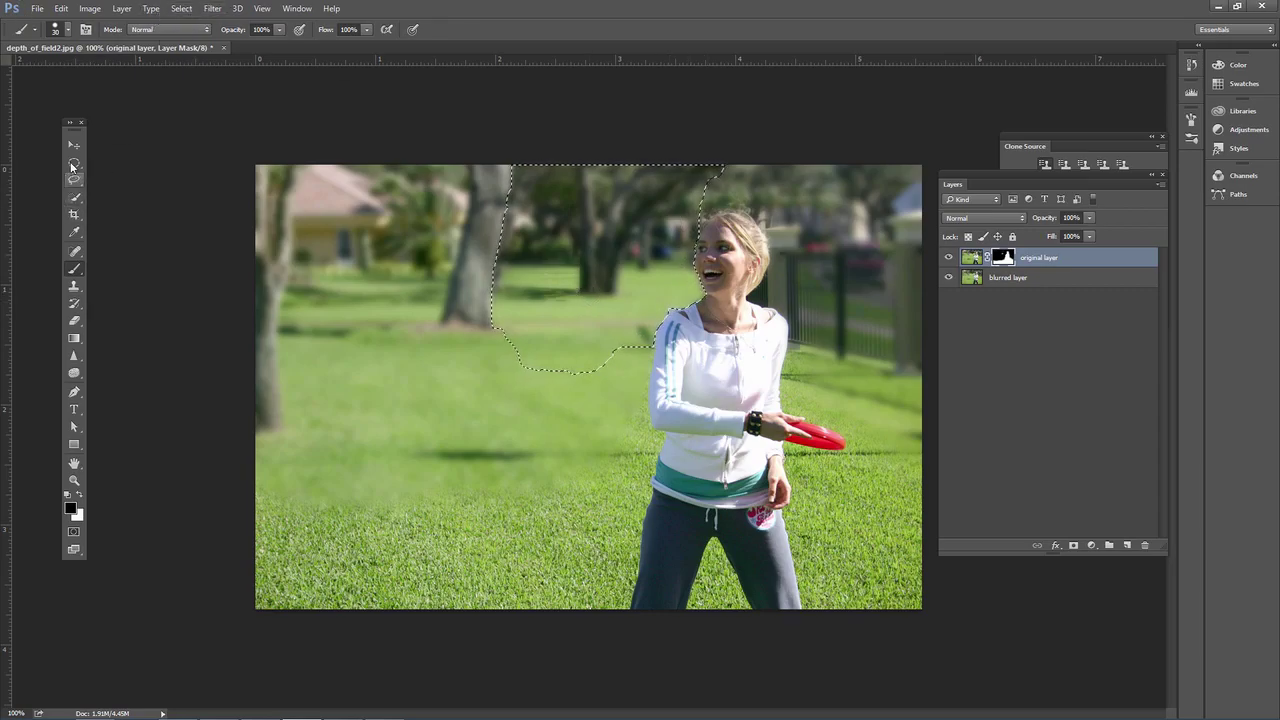
pyautogui.press('m')
pyautogui.click(180, 9)
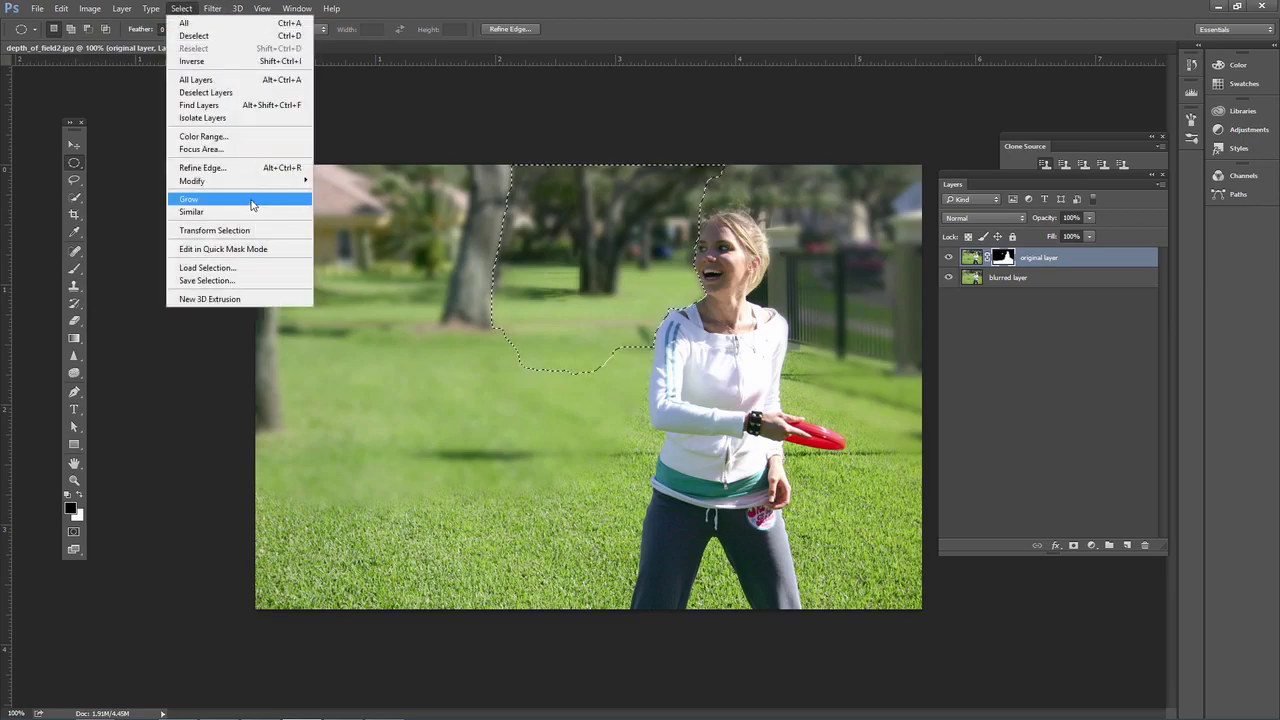
pyautogui.moveTo(255, 182)
pyautogui.click(340, 231)
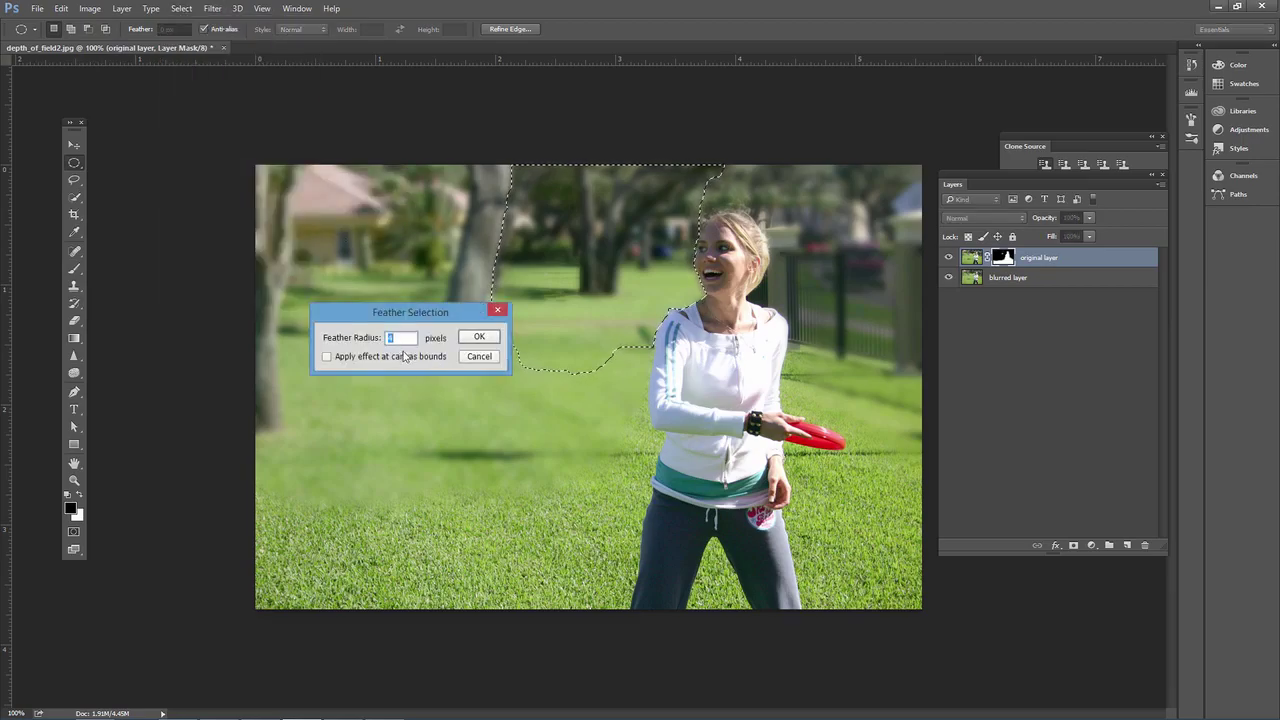
pyautogui.click(478, 357)
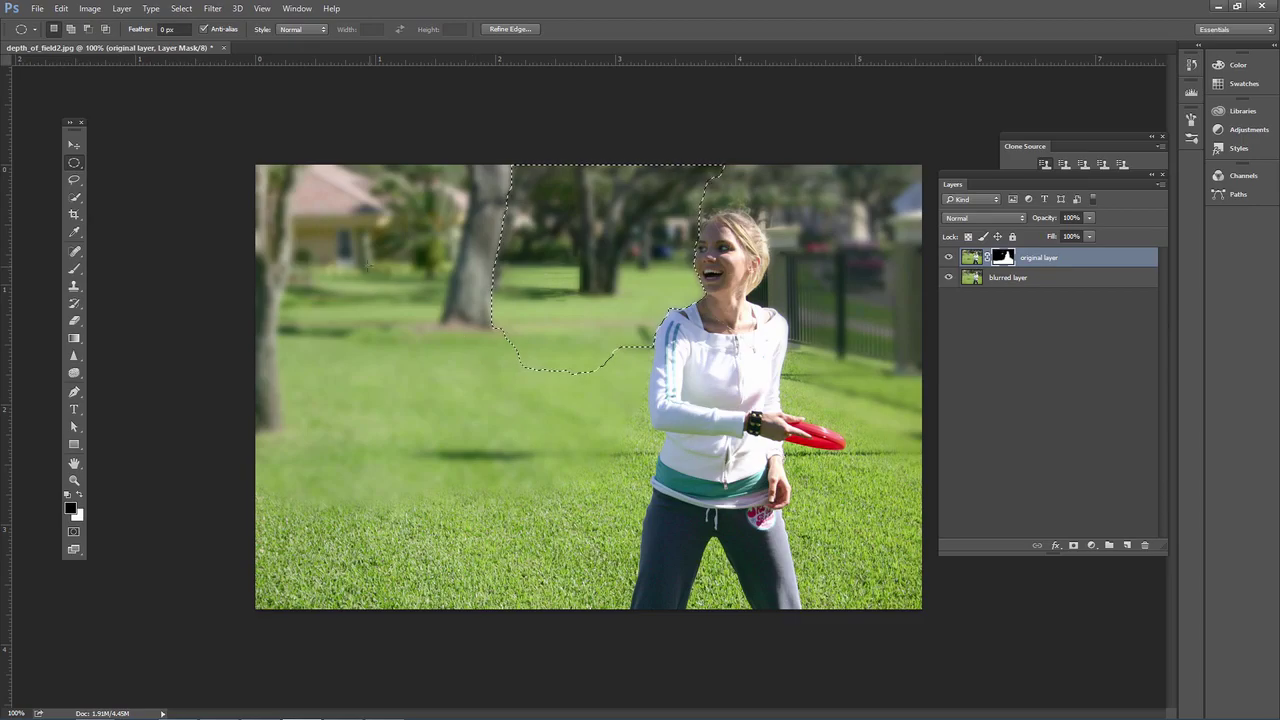
pyautogui.hotkey('ctrl', 'd')
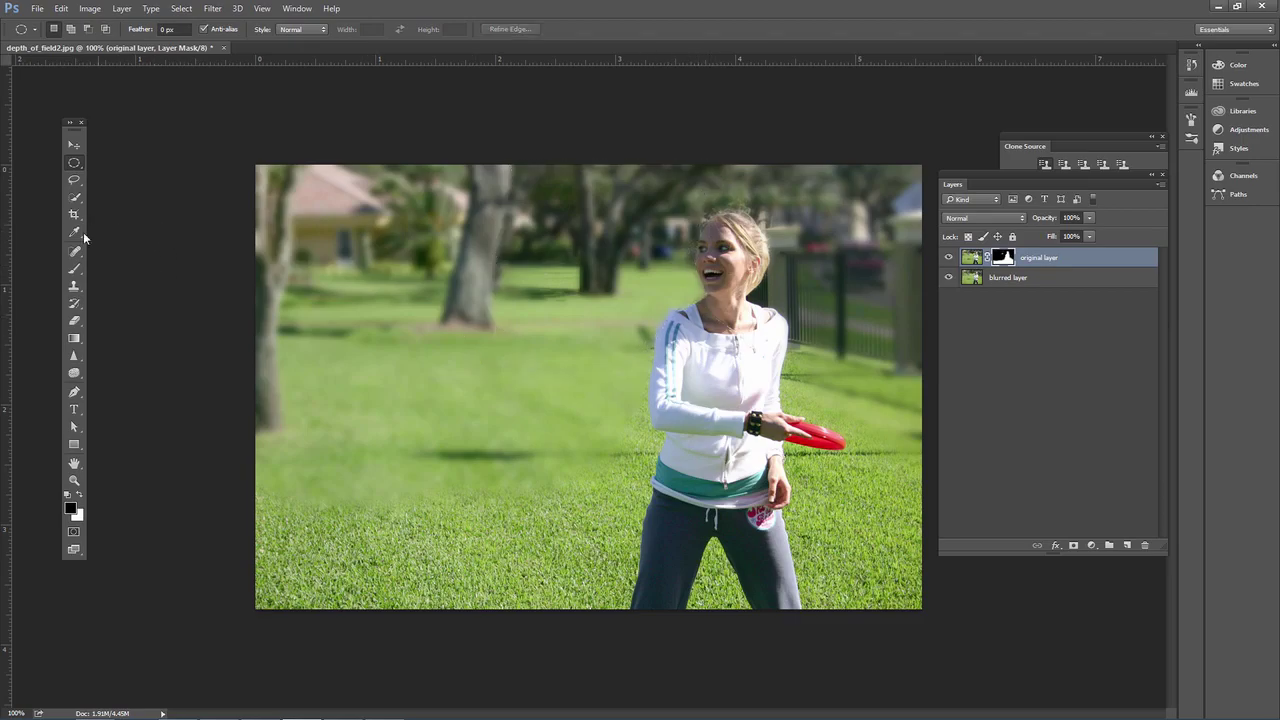
# - Refine the mask in black along the woman's hair and fence-side arm, setting the brush to 0% hardness and 50 px
pyautogui.click(77, 267)
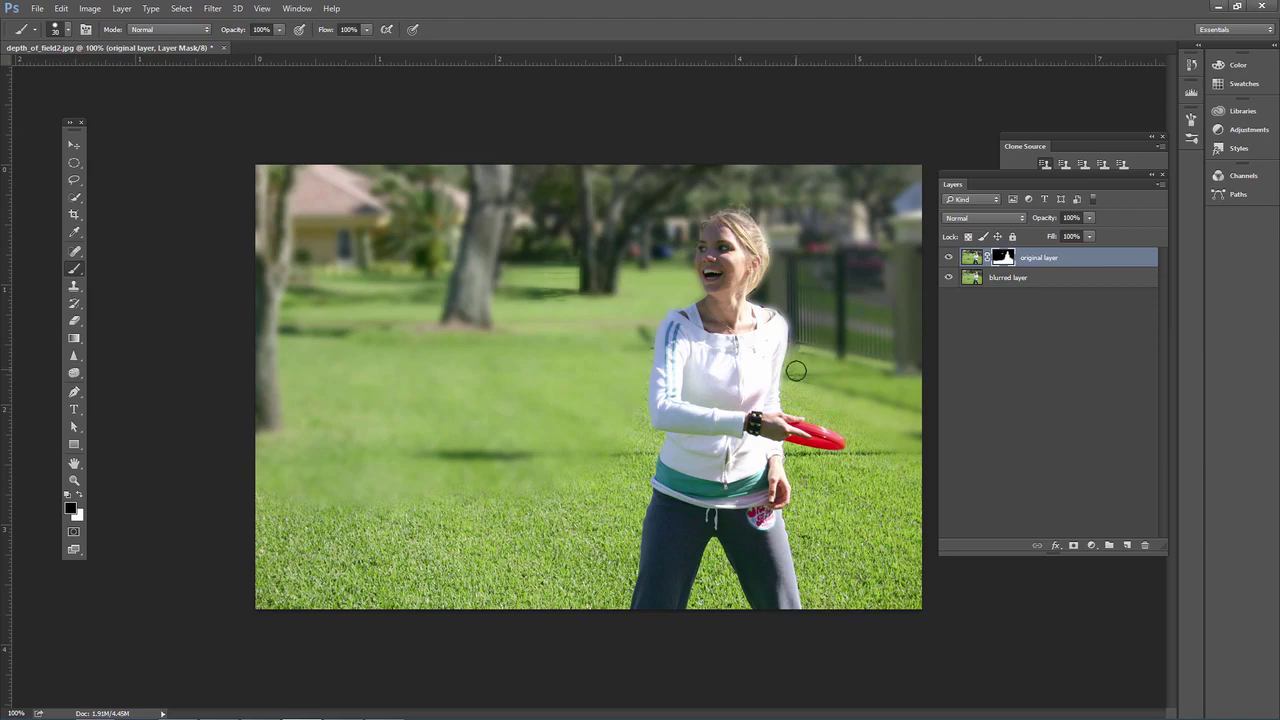
pyautogui.click(68, 29)
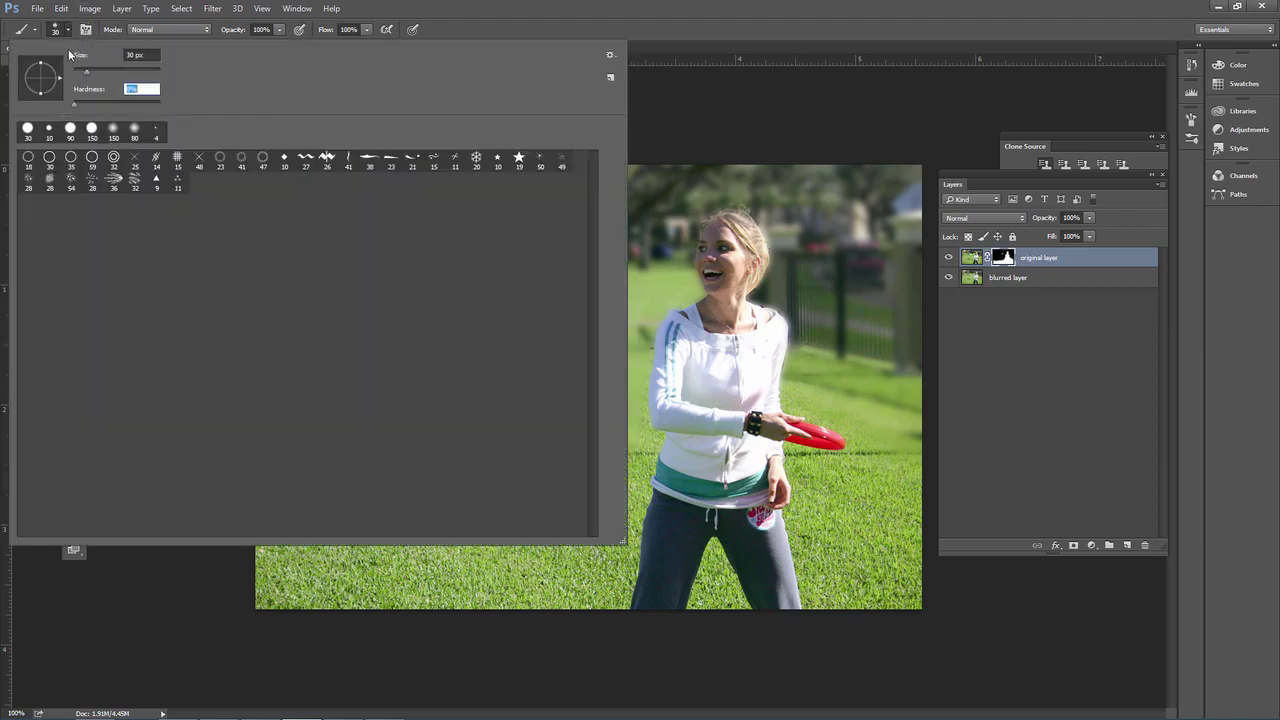
pyautogui.click(69, 29)
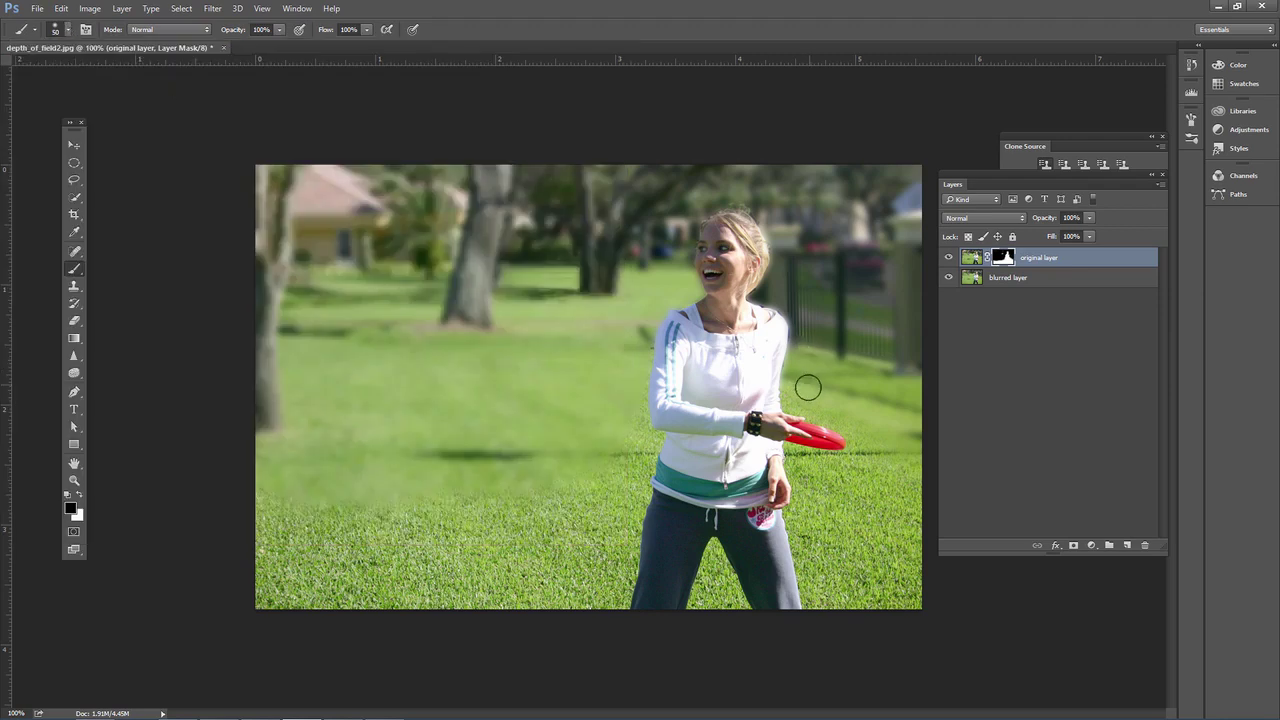
pyautogui.press(']')
pyautogui.press(']')
# - Display the original layer's mask on its own to inspect it for missed areas
pyautogui.keyDown('alt'); pyautogui.click(999, 260); pyautogui.keyUp('alt')
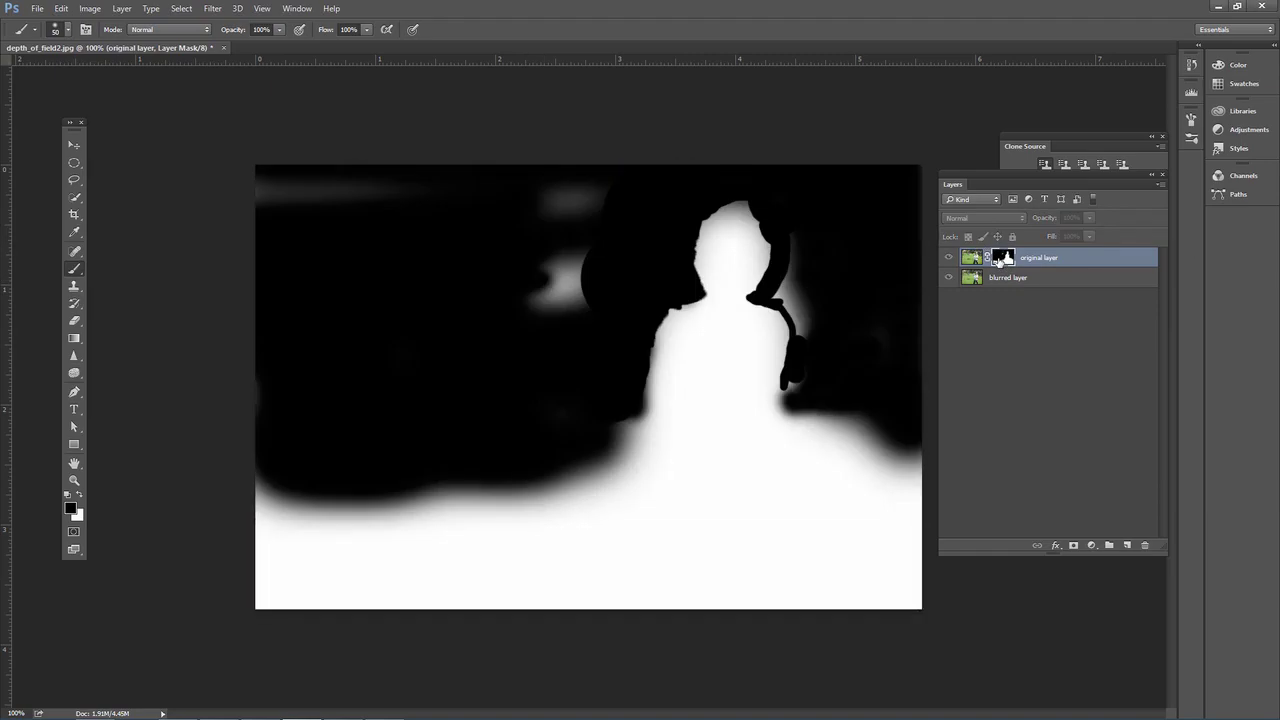
# - Paint the leftover grey patches in the trees, upper lawn and fence area solid black on the mask, and return to the photo view
pyautogui.moveTo(594, 263)
pyautogui.mouseDown()
pyautogui.moveTo(587, 246)
pyautogui.moveTo(556, 287)
pyautogui.moveTo(540, 281)
pyautogui.moveTo(614, 197)
pyautogui.moveTo(572, 215)
pyautogui.moveTo(322, 211)
pyautogui.moveTo(296, 186)
pyautogui.moveTo(343, 183)
pyautogui.mouseUp()
pyautogui.moveTo(790, 248)
pyautogui.mouseDown()
pyautogui.moveTo(779, 292)
pyautogui.moveTo(791, 297)
pyautogui.moveTo(777, 295)
pyautogui.moveTo(801, 311)
pyautogui.moveTo(806, 349)
pyautogui.moveTo(810, 312)
pyautogui.moveTo(793, 391)
pyautogui.moveTo(831, 380)
pyautogui.mouseUp()
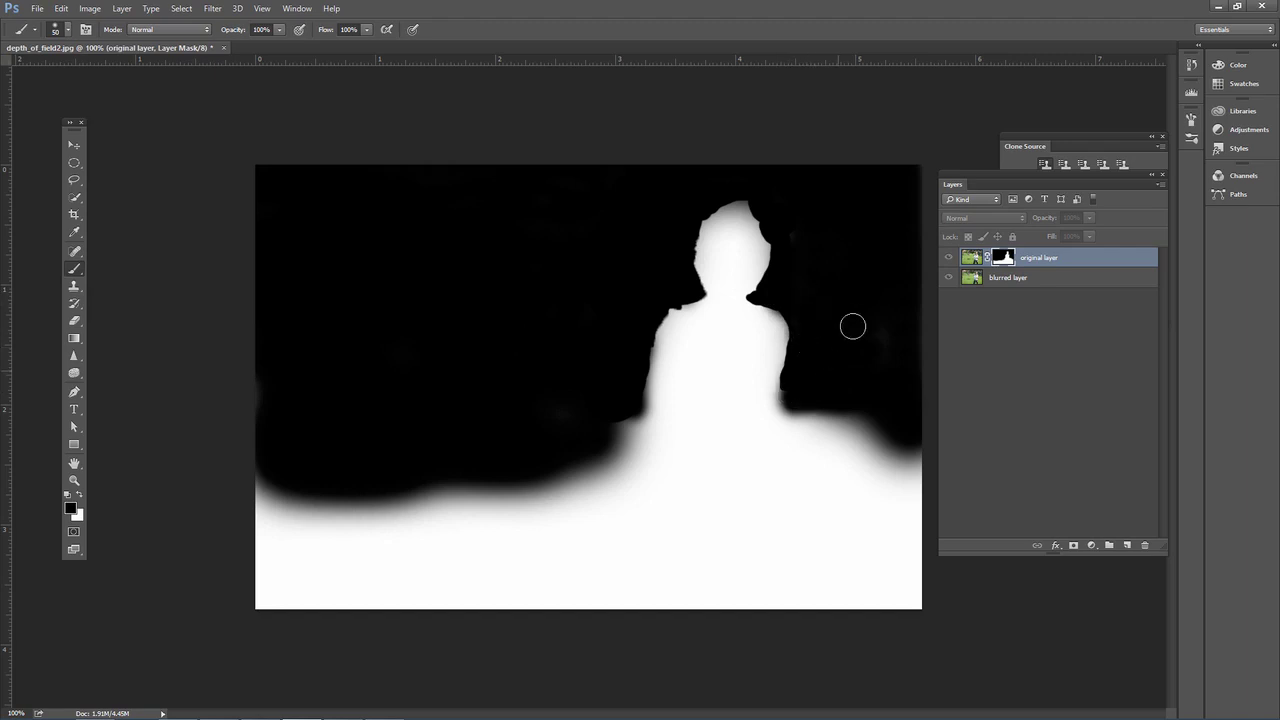
pyautogui.keyDown('alt'); pyautogui.click(1003, 258); pyautogui.keyUp('alt')
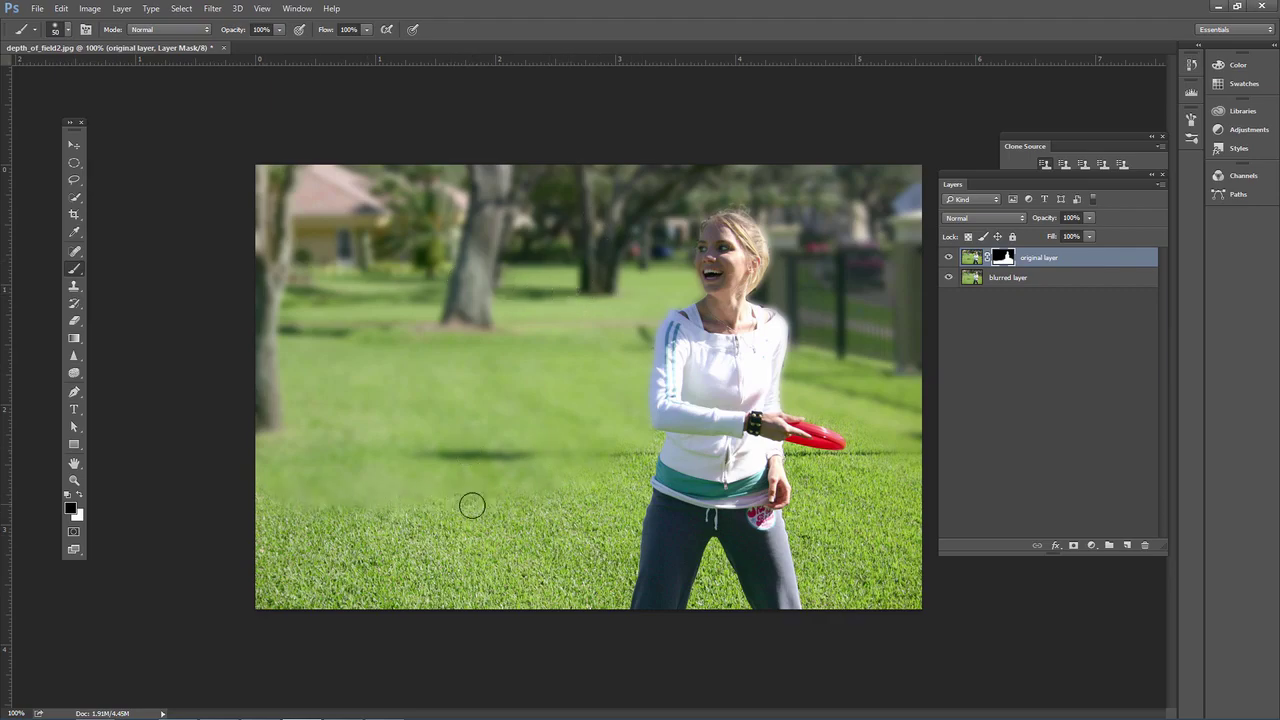
# - Paint a mid-grey (6e6e6e) transition band on the mask across the middle lawn on both sides of the woman, using a 90 px brush
pyautogui.click(70, 508)
pyautogui.write('6e6e6e')
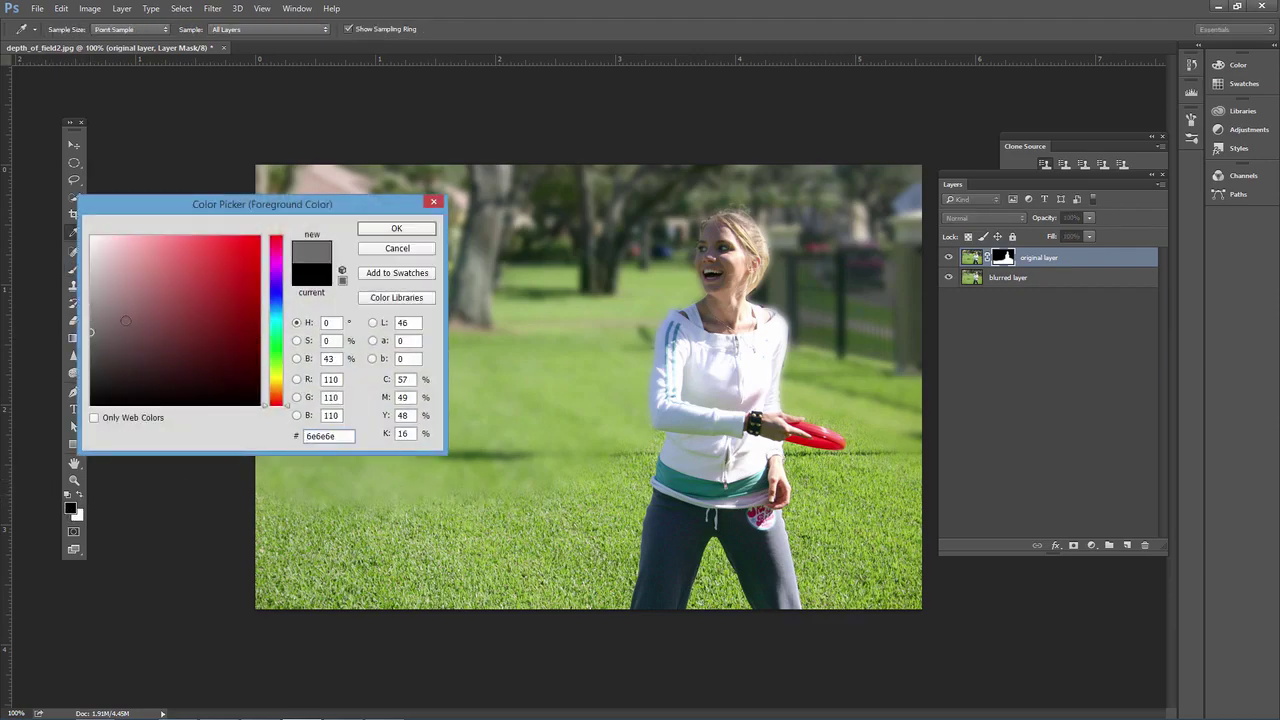
pyautogui.moveTo(125, 320); pyautogui.dragTo(89, 327)
pyautogui.click(396, 228)
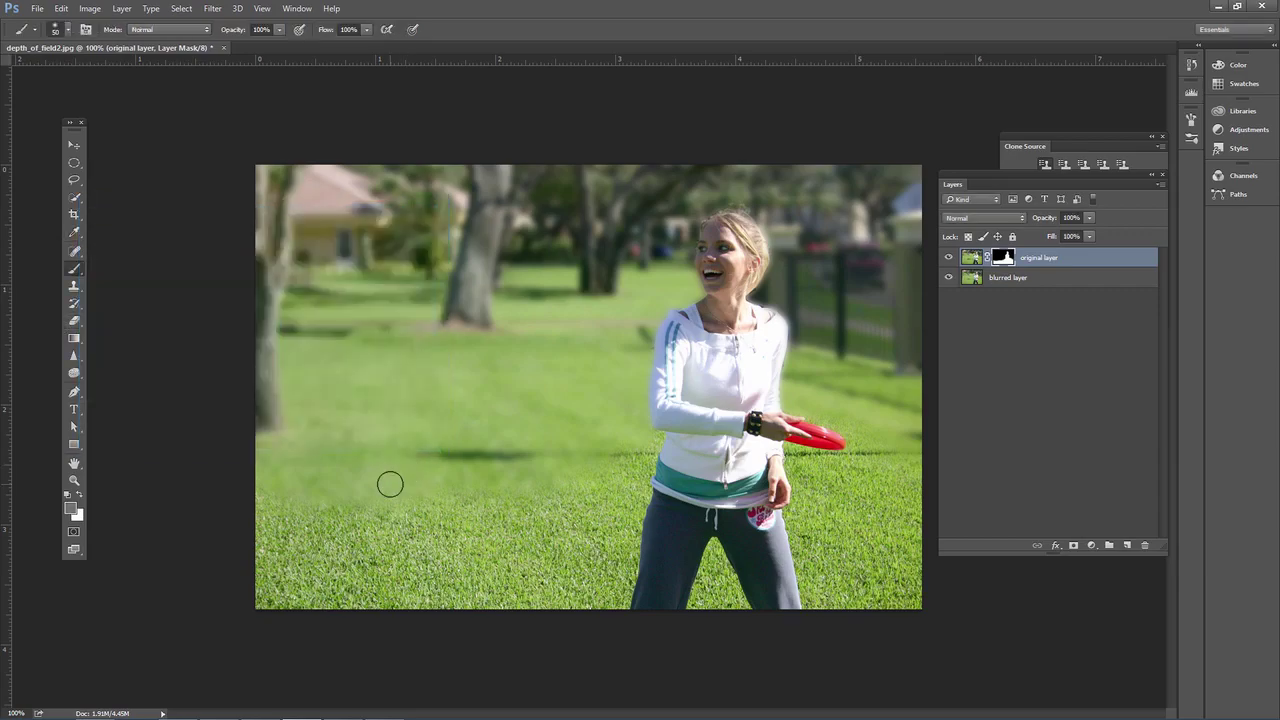
pyautogui.press(']')
pyautogui.press(']')
pyautogui.keyDown('alt'); pyautogui.click(1003, 259); pyautogui.keyUp('alt')
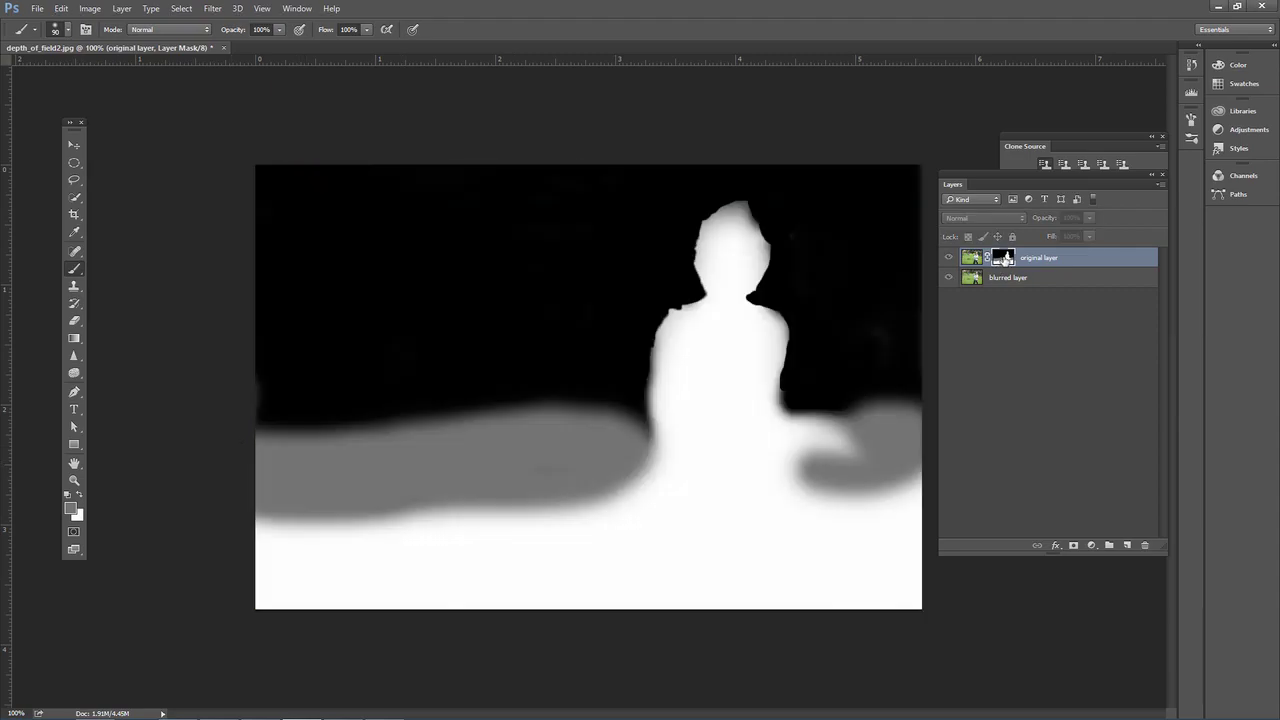
pyautogui.click(971, 257)
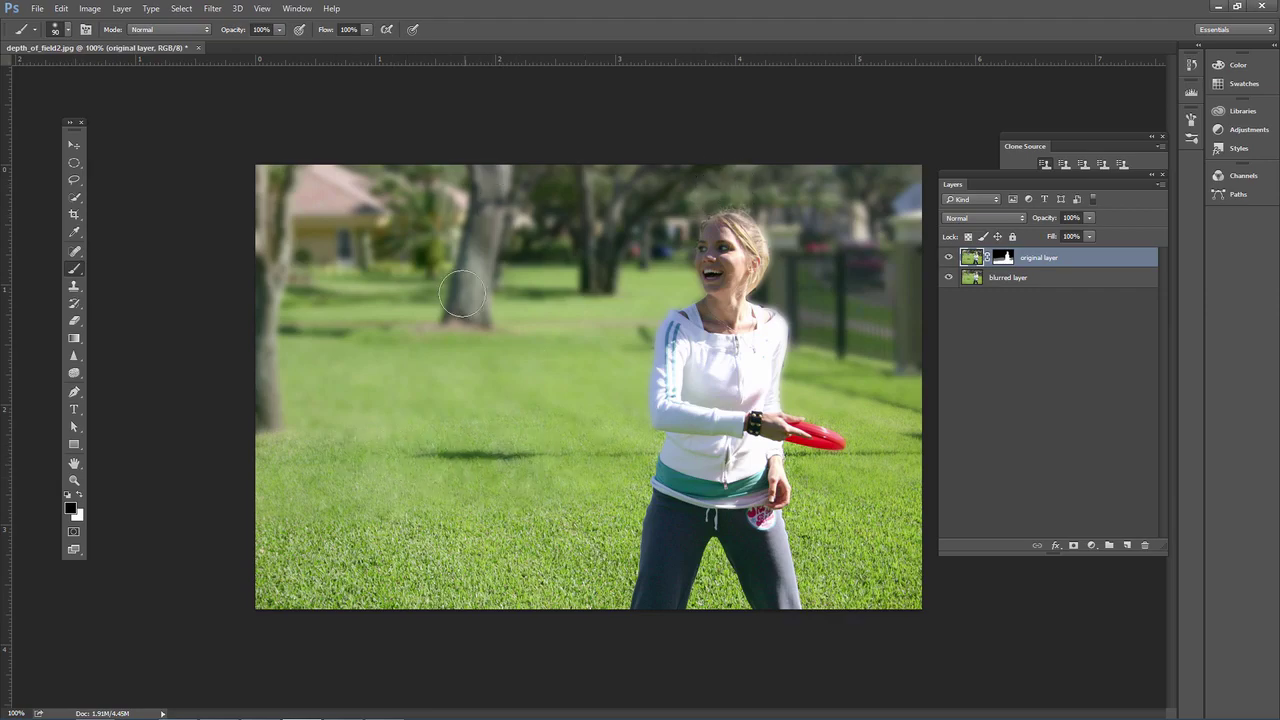
# - Delete the original layer's mask without applying it, and add a new white mask to the same layer
pyautogui.click(1012, 283)
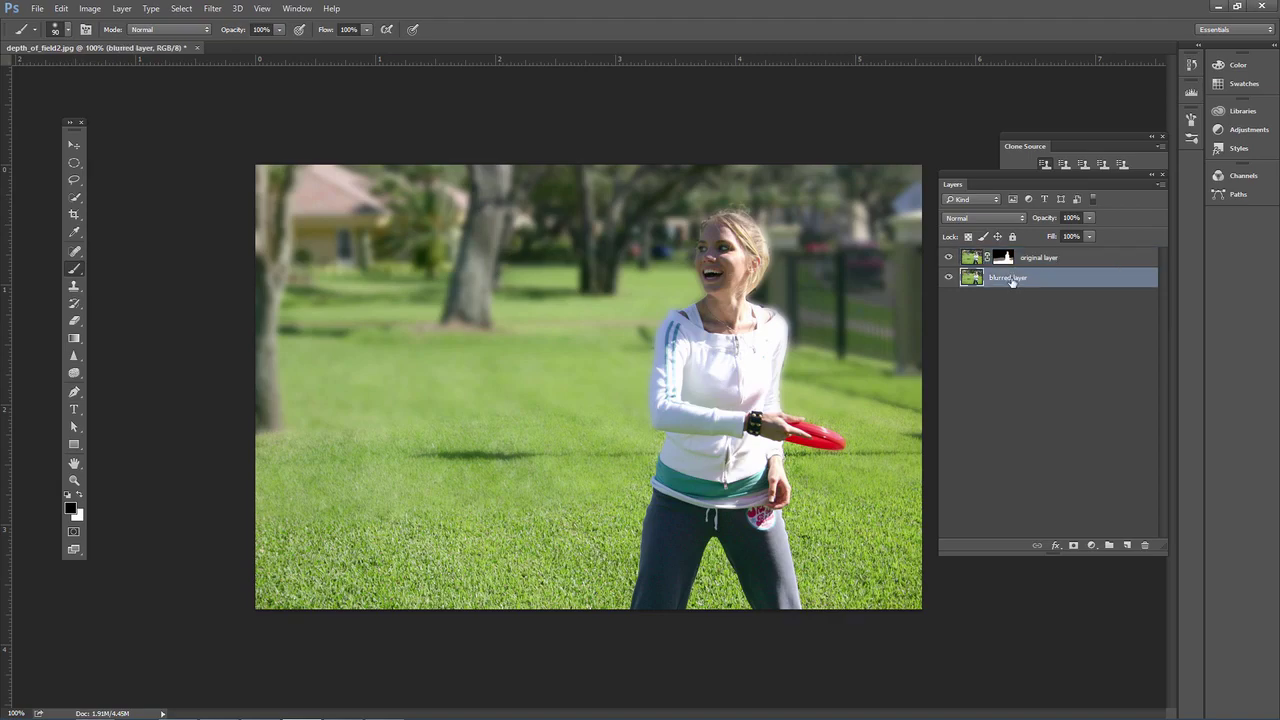
pyautogui.click(970, 257)
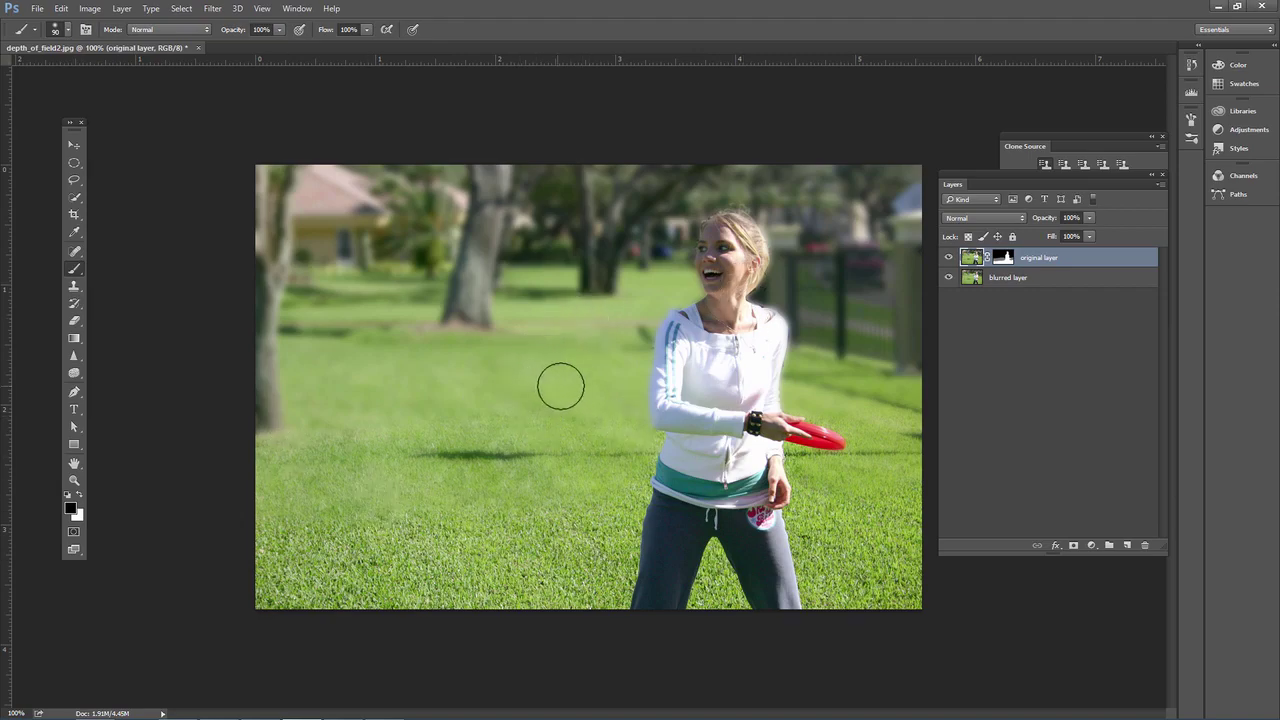
pyautogui.press('g')
pyautogui.click(1003, 258)
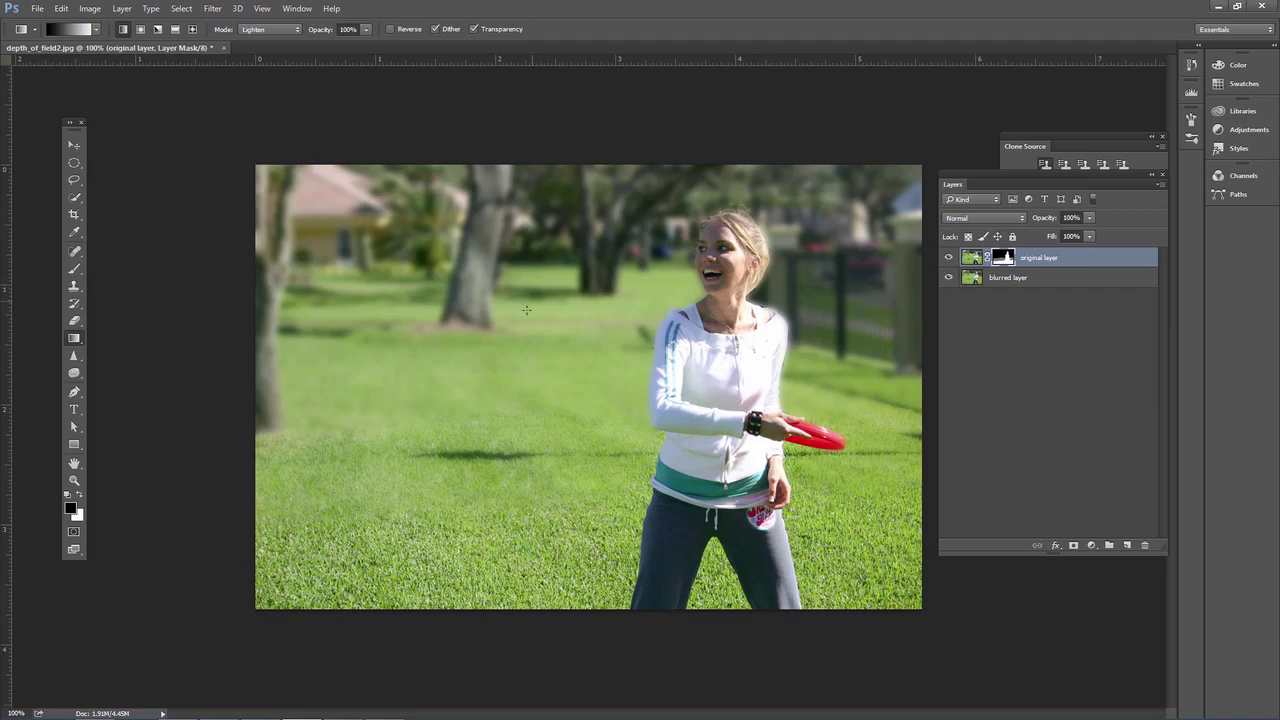
pyautogui.moveTo(1010, 262); pyautogui.dragTo(1145, 545)
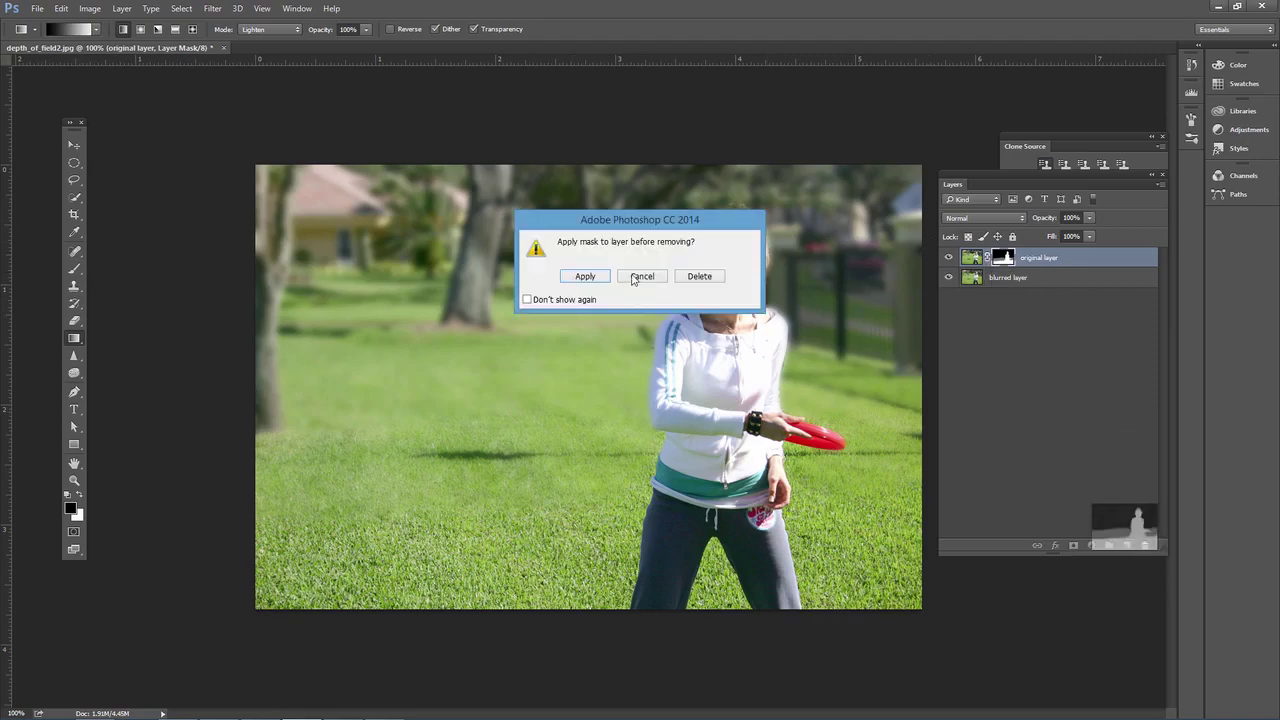
pyautogui.click(699, 277)
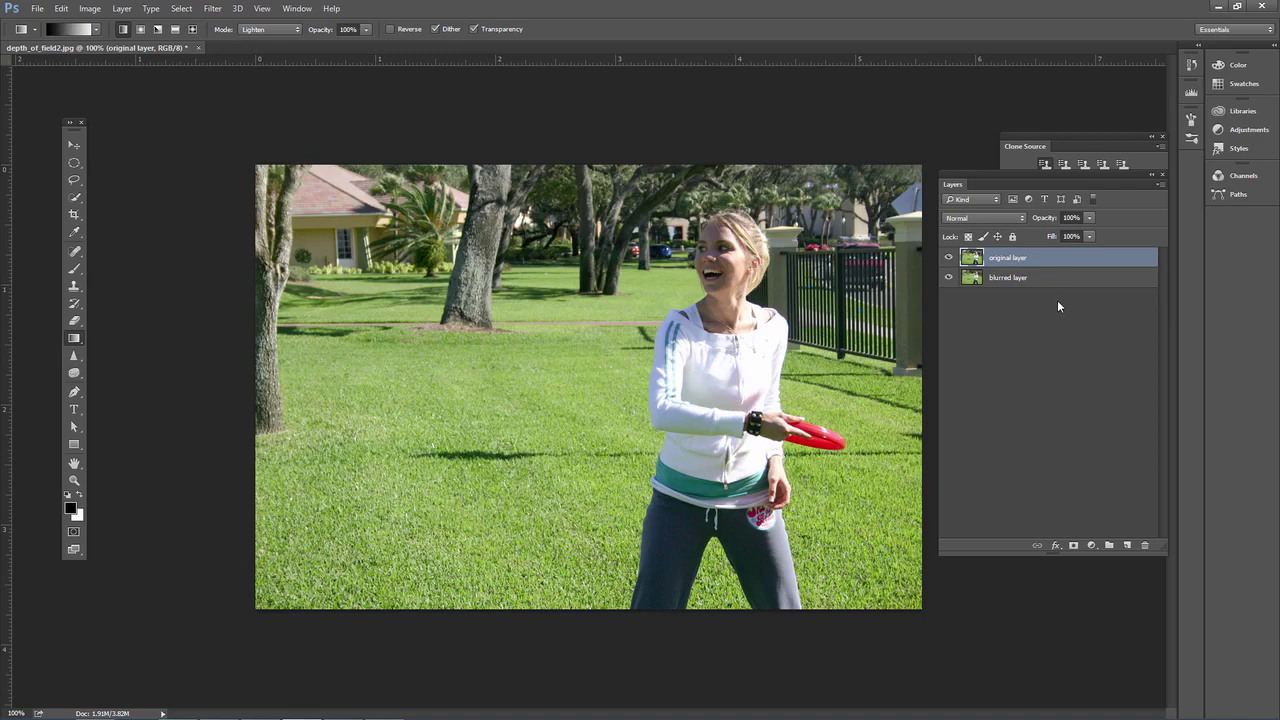
pyautogui.click(1073, 545)
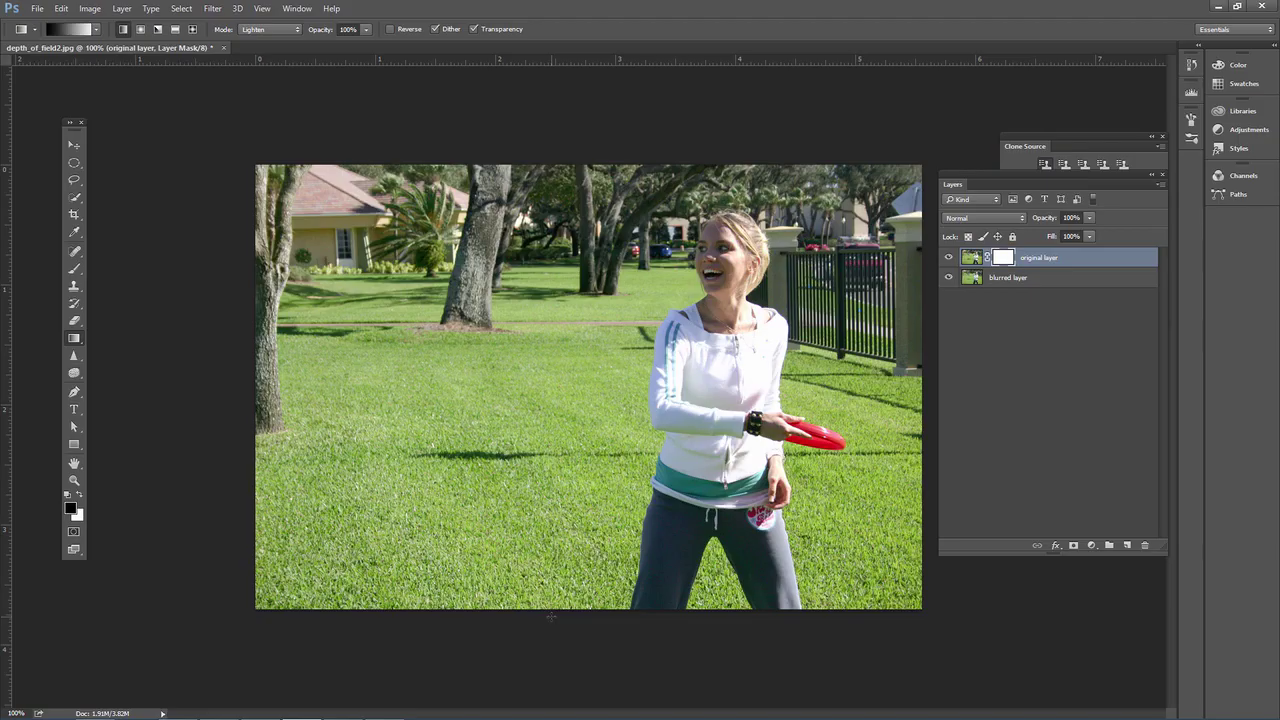
# - Fill the original layer's mask with a linear black-to-white gradient in Normal mode, running vertically from the photo's top edge to below its bottom edge
pyautogui.moveTo(77, 341); pyautogui.dragTo(118, 339)
pyautogui.click(96, 33)
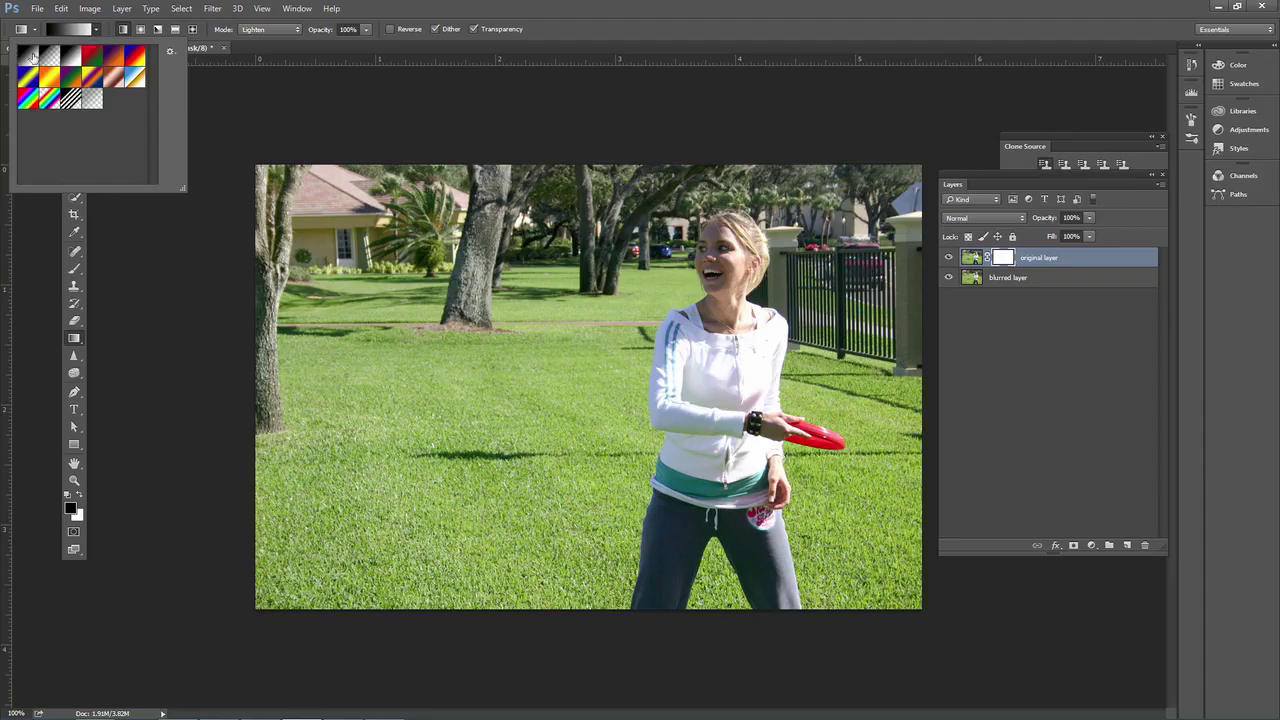
pyautogui.press('Return')
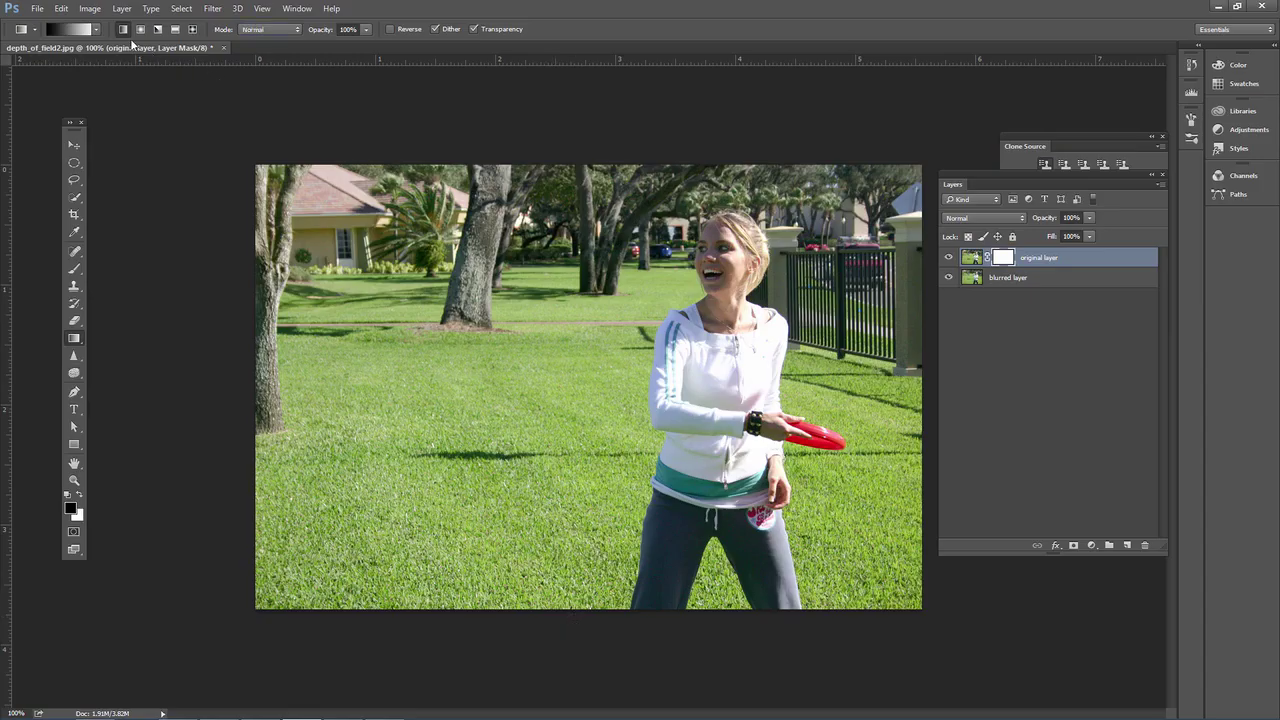
pyautogui.click(282, 32)
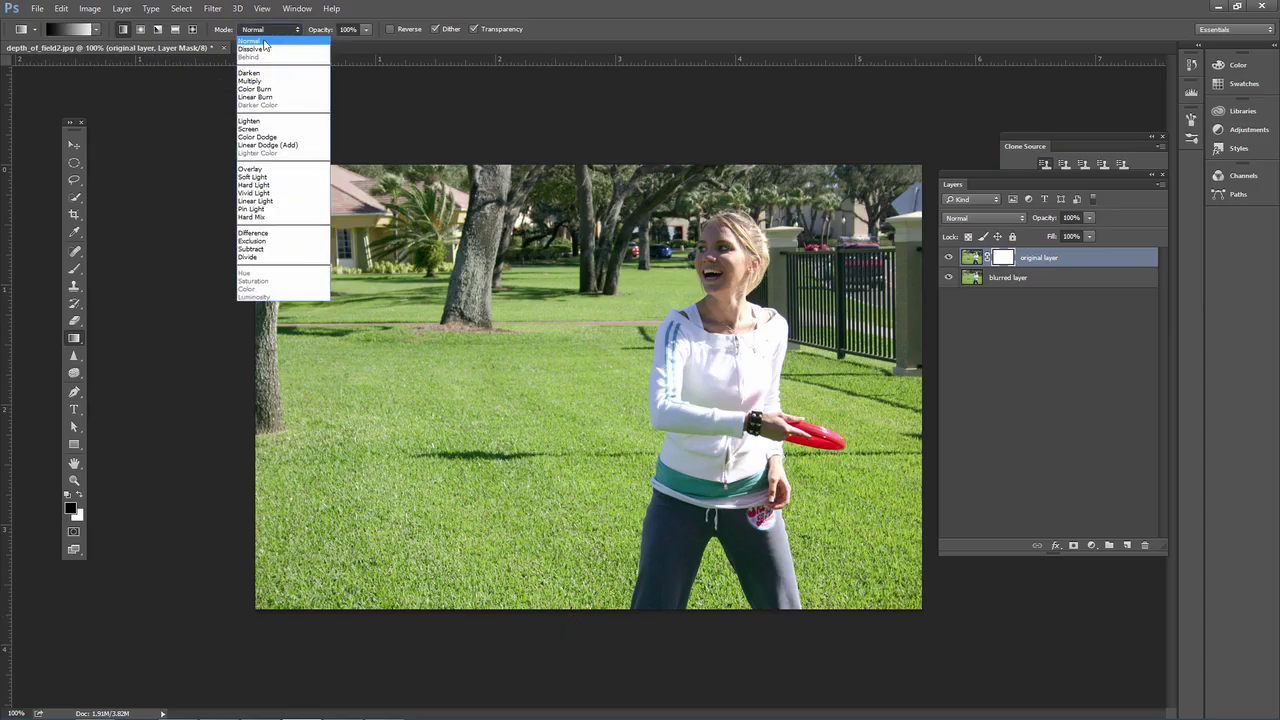
pyautogui.click(263, 41)
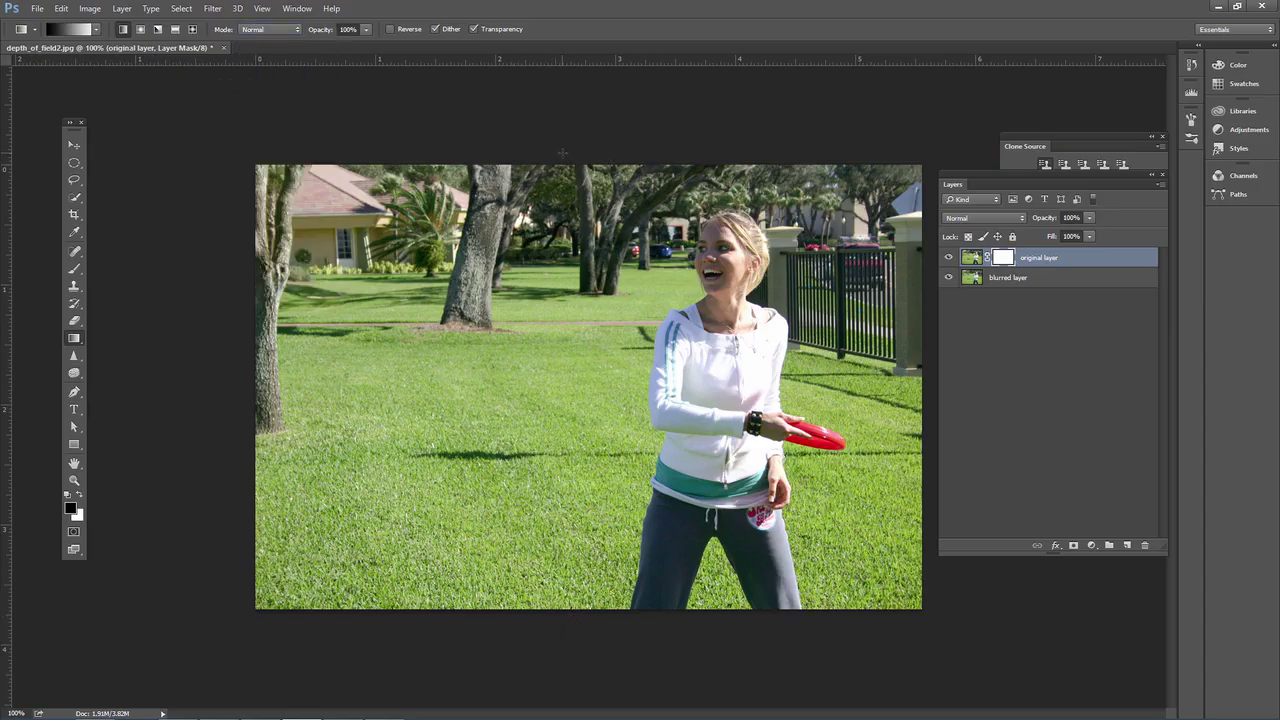
pyautogui.moveTo(562, 157); pyautogui.dragTo(561, 236)
pyautogui.moveTo(588, 612); pyautogui.dragTo(588, 613)
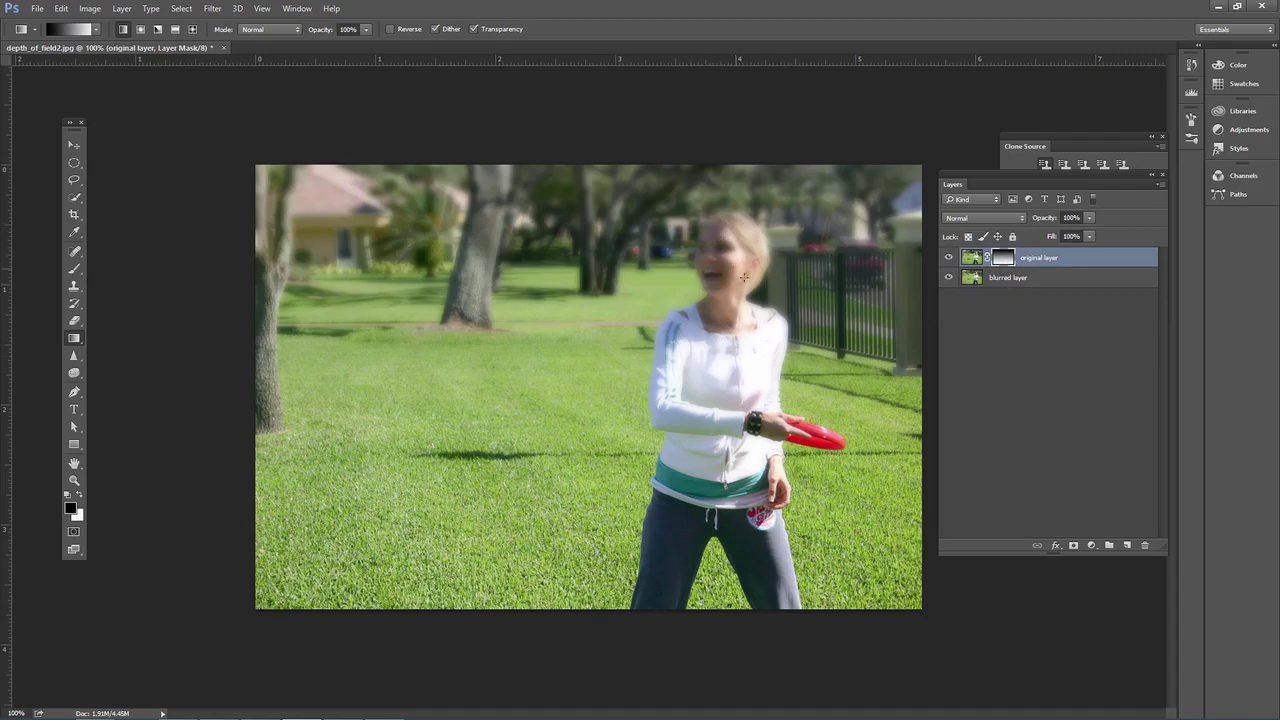
pyautogui.moveTo(558, 148); pyautogui.dragTo(555, 652)
pyautogui.moveTo(557, 697); pyautogui.dragTo(556, 697)
pyautogui.moveTo(566, 158); pyautogui.dragTo(568, 710)
# - Paint white on the gradient mask over the woman's head, torso and arms with a 90 px brush, and inspect the mask on its own
pyautogui.click(80, 496)
pyautogui.click(74, 269)
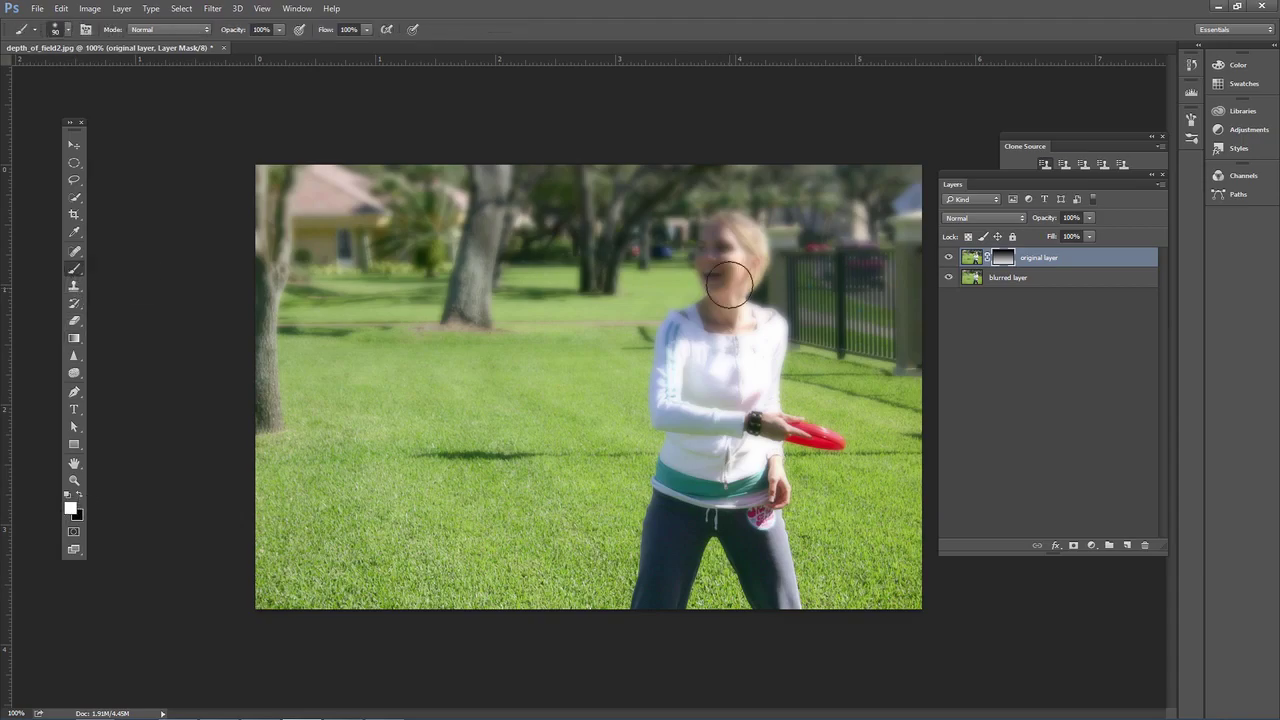
pyautogui.moveTo(728, 285)
pyautogui.mouseDown()
pyautogui.moveTo(731, 233)
pyautogui.moveTo(740, 258)
pyautogui.moveTo(722, 292)
pyautogui.moveTo(721, 241)
pyautogui.moveTo(724, 302)
pyautogui.moveTo(691, 327)
pyautogui.moveTo(760, 330)
pyautogui.moveTo(752, 418)
pyautogui.moveTo(700, 365)
pyautogui.moveTo(691, 405)
pyautogui.moveTo(682, 349)
pyautogui.moveTo(683, 418)
pyautogui.moveTo(762, 412)
pyautogui.moveTo(733, 485)
pyautogui.moveTo(704, 408)
pyautogui.moveTo(710, 395)
pyautogui.moveTo(716, 416)
pyautogui.moveTo(730, 288)
pyautogui.mouseUp()
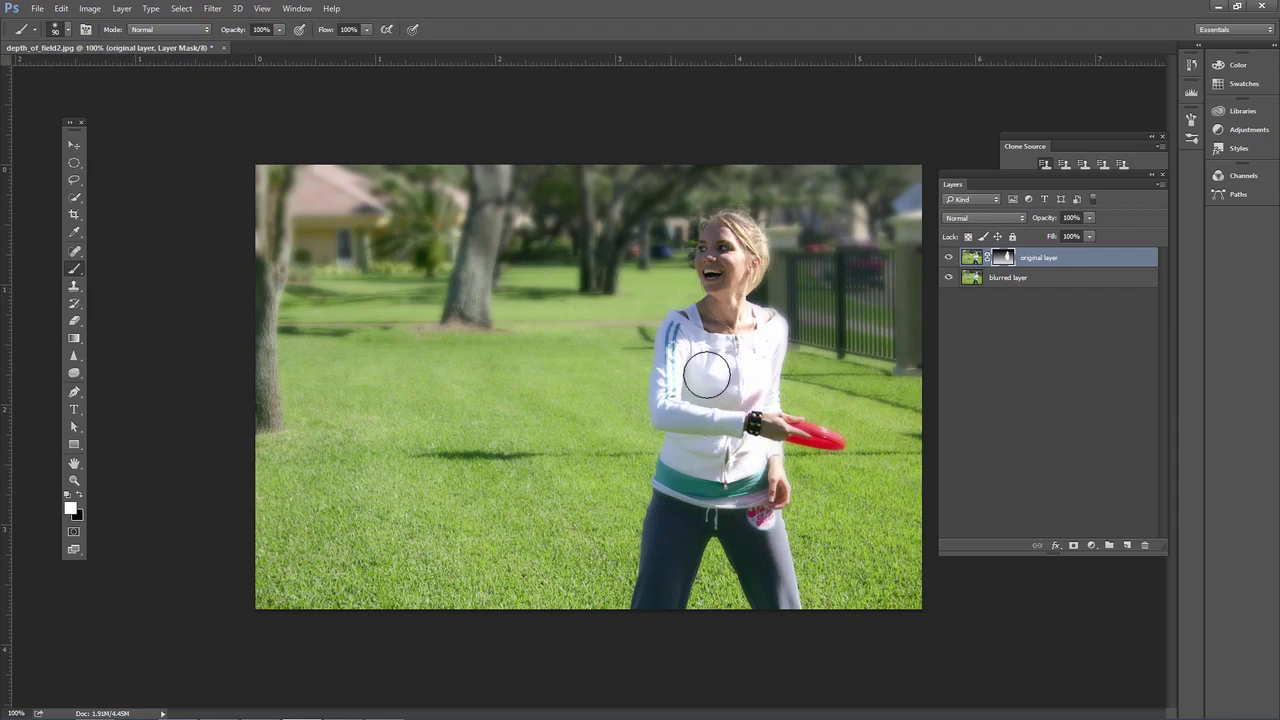
pyautogui.keyDown('alt'); pyautogui.click(996, 258); pyautogui.keyUp('alt')
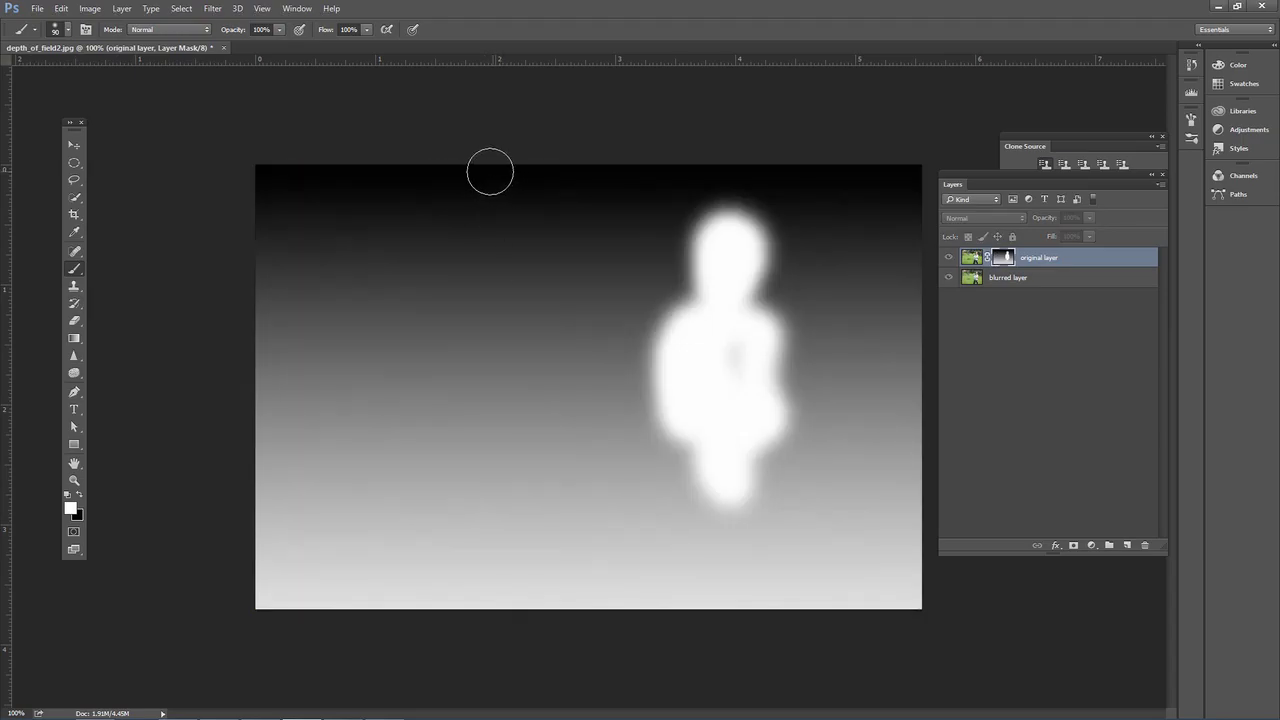
pyautogui.keyDown('alt'); pyautogui.click(996, 258); pyautogui.keyUp('alt')
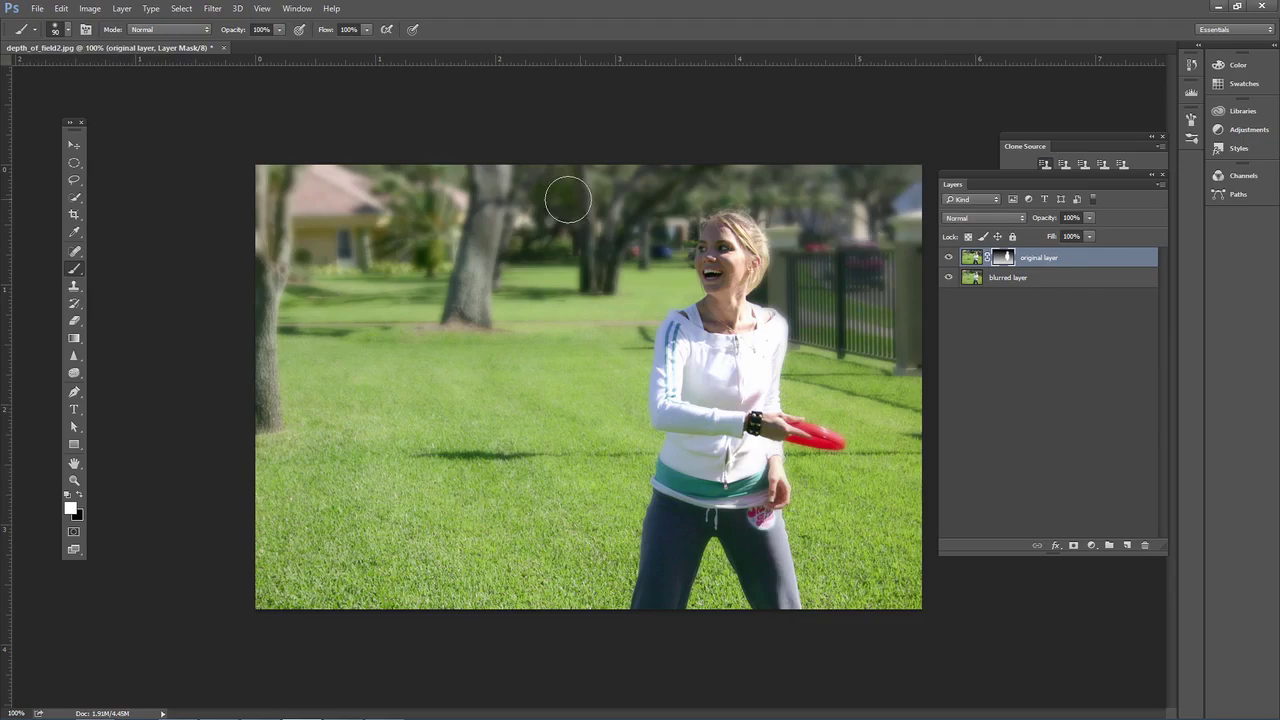
# - Paint the mask white across the foreground grass and the woman's legs, checking the mask on its own against the photo
pyautogui.keyDown('alt'); pyautogui.click(998, 258); pyautogui.keyUp('alt')
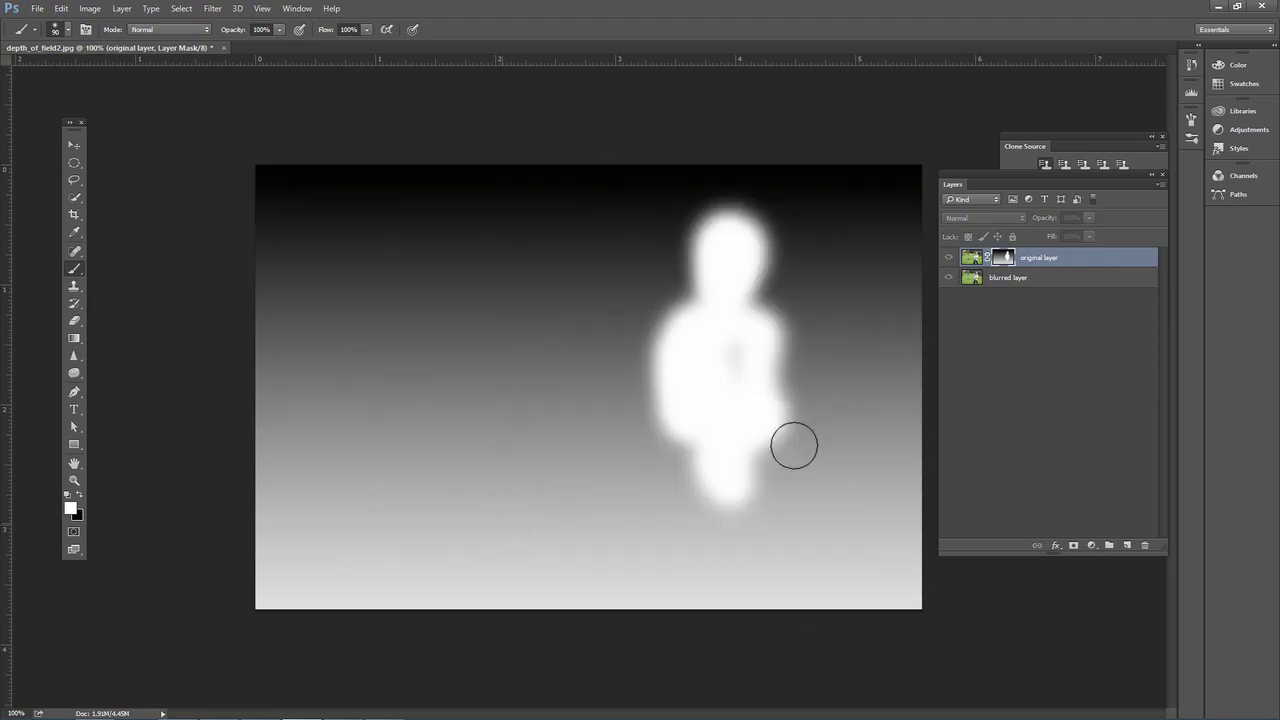
pyautogui.keyDown('alt'); pyautogui.click(996, 258); pyautogui.keyUp('alt')
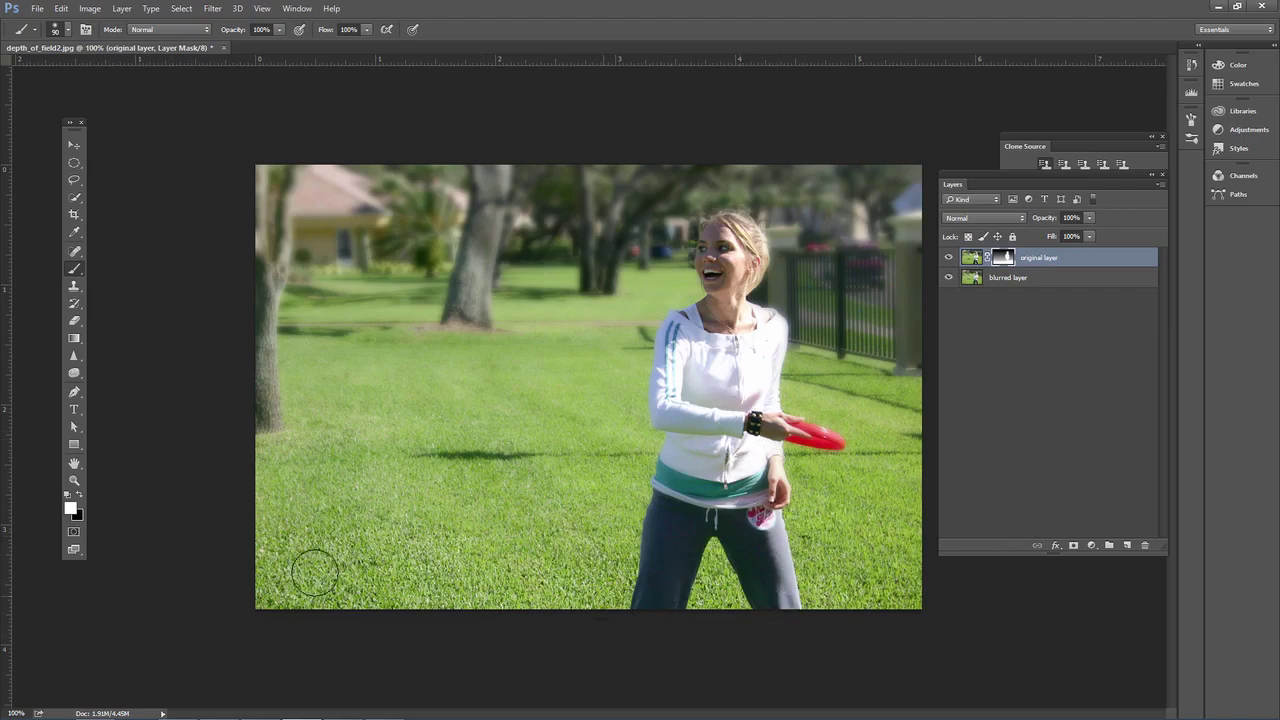
pyautogui.keyDown('alt'); pyautogui.click(1003, 257); pyautogui.keyUp('alt')
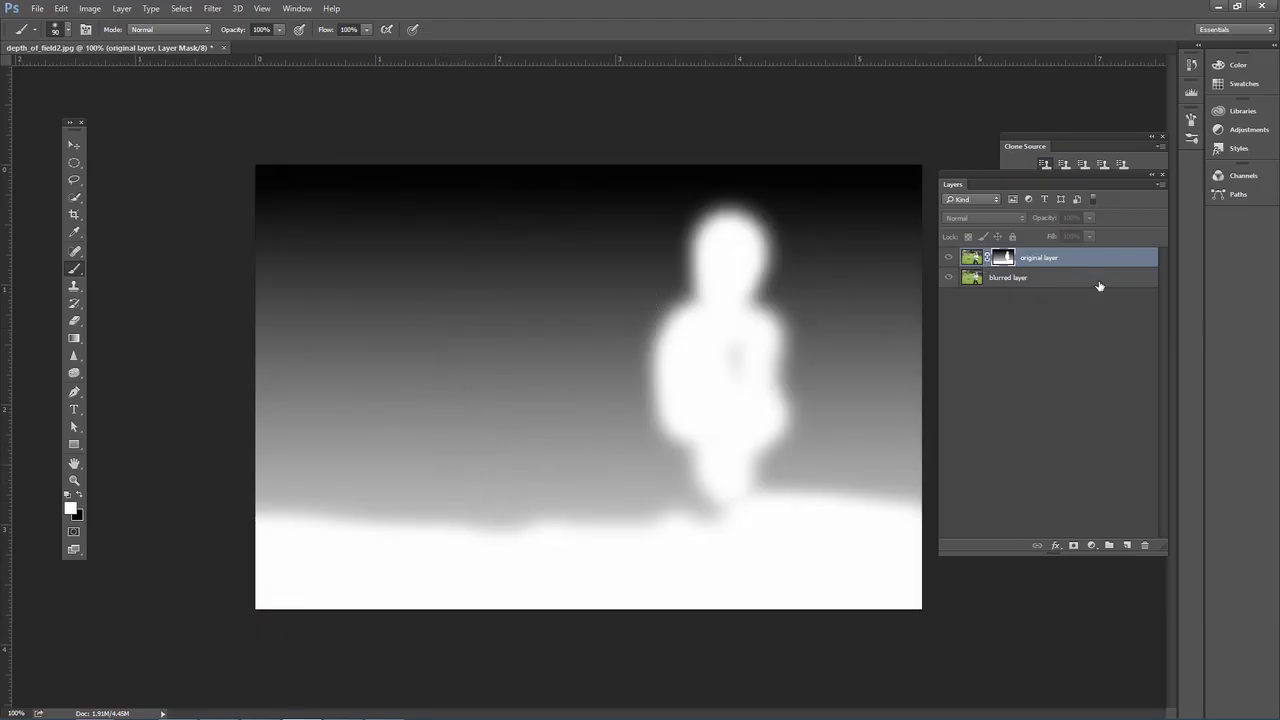
pyautogui.keyDown('alt'); pyautogui.click(1005, 258); pyautogui.keyUp('alt')
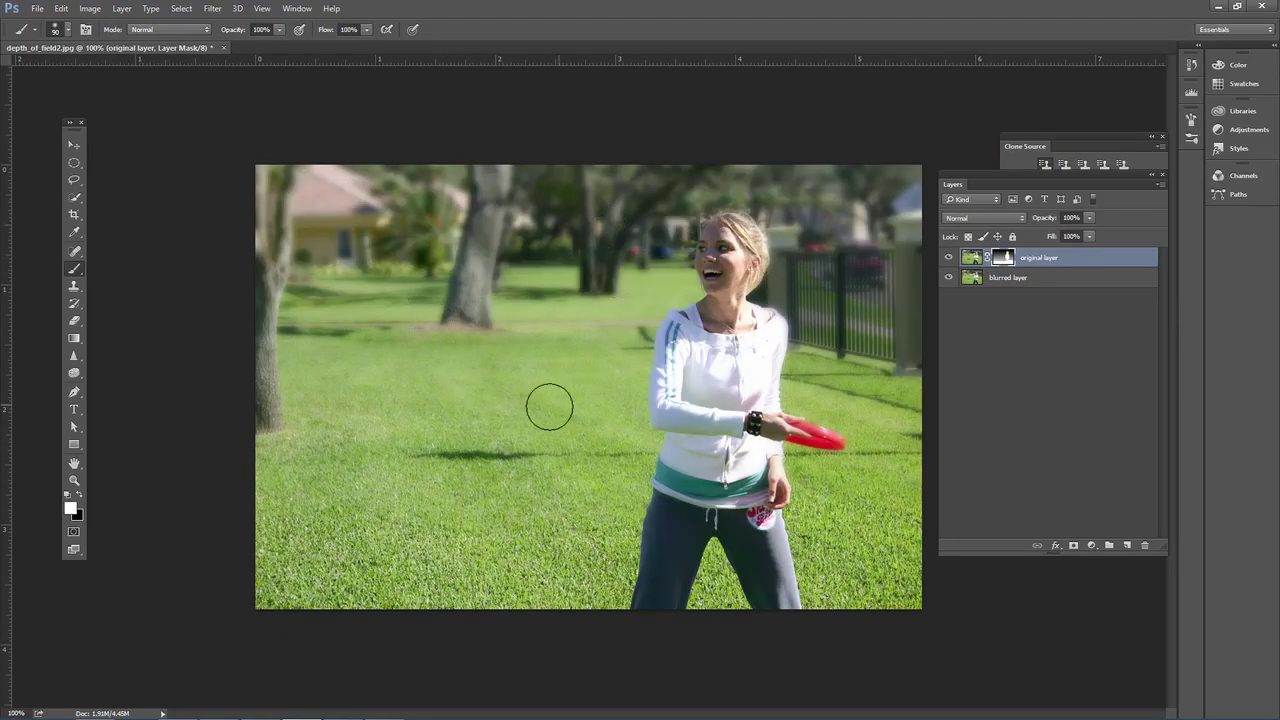